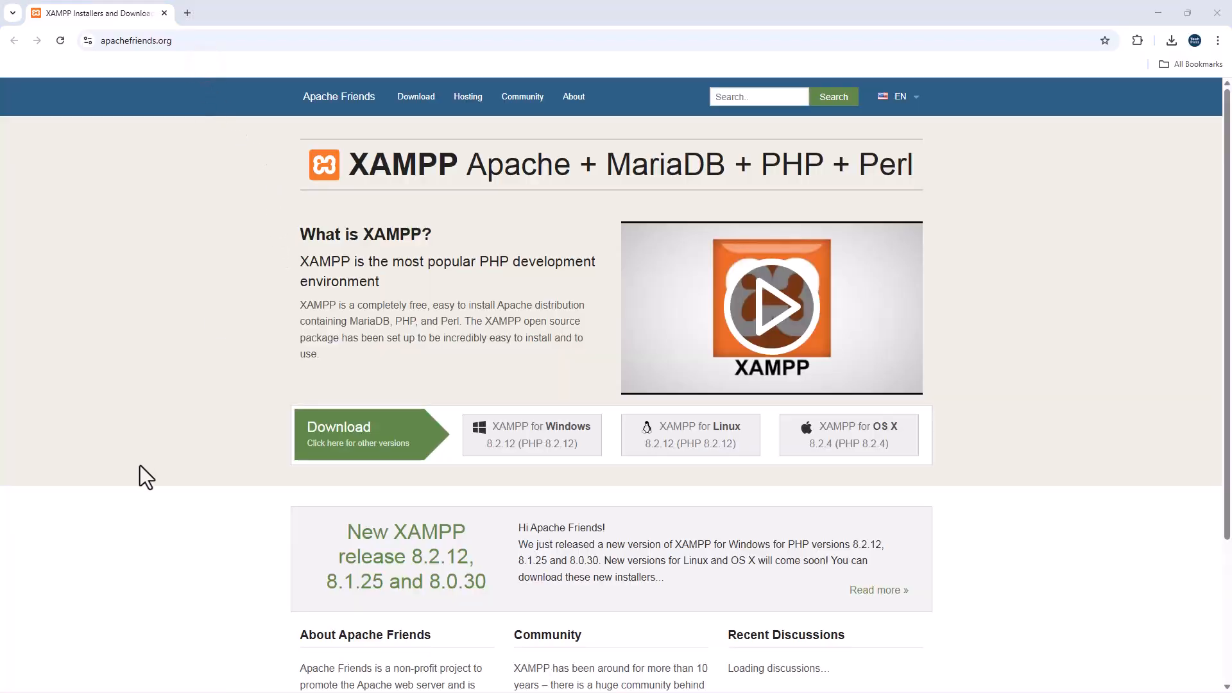
# - Download the 64-bit XAMPP 8.1.25 installer for Windows and check its download progress
pyautogui.click(359, 453)
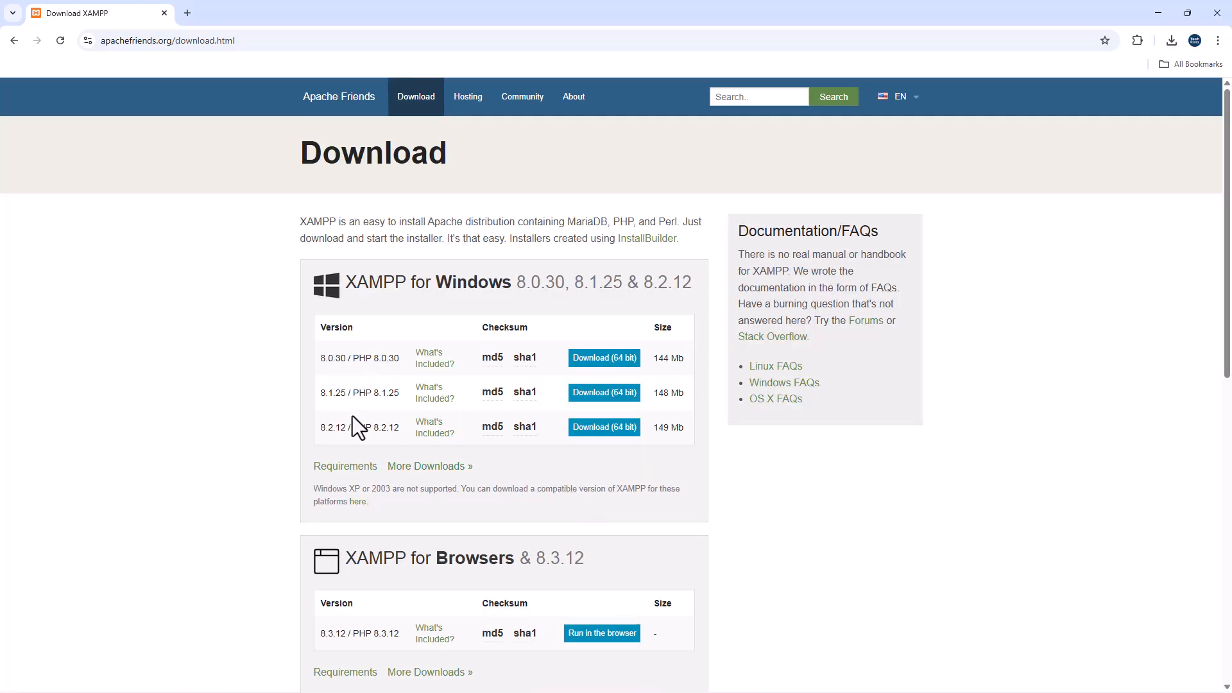
pyautogui.click(596, 394)
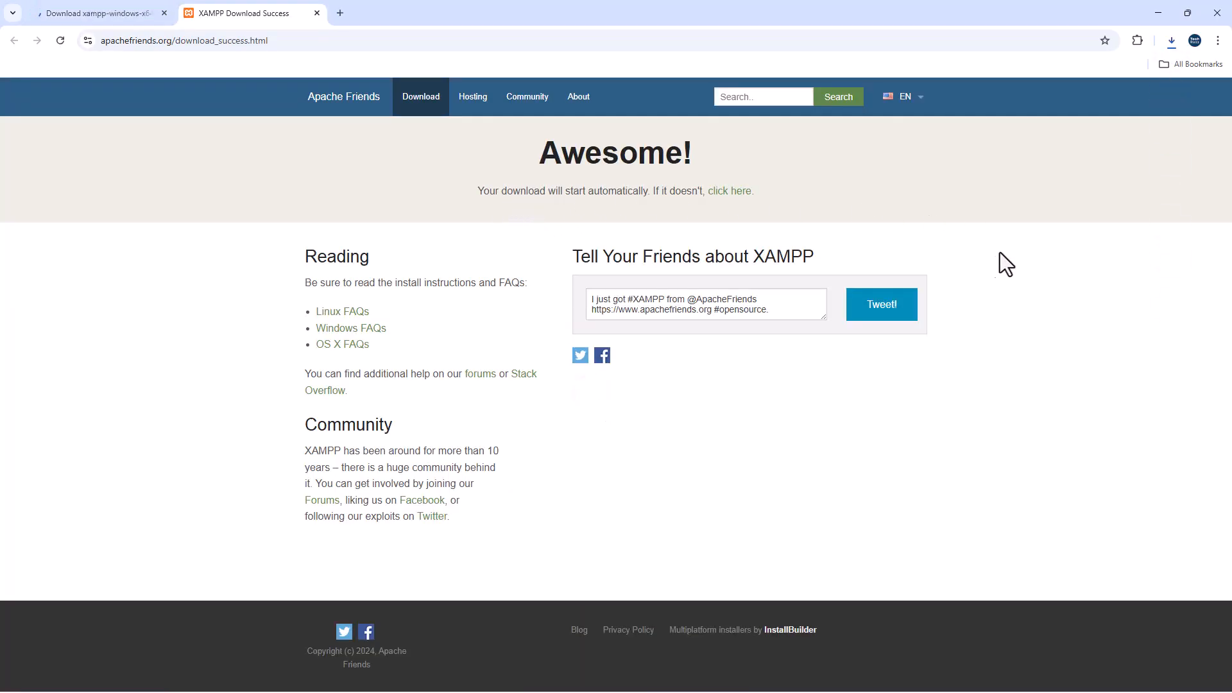
pyautogui.click(1173, 41)
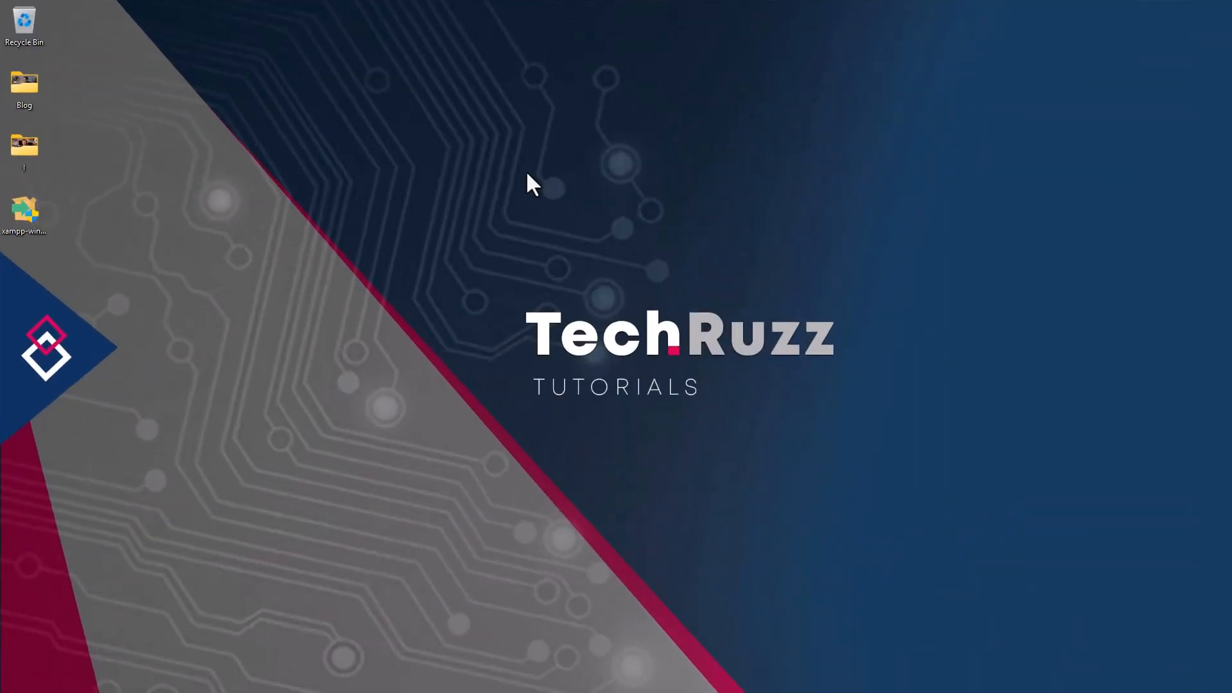
# - Install XAMPP to C:\xampp with default components and English, allowing Apache through the firewall
pyautogui.doubleClick(22, 215)
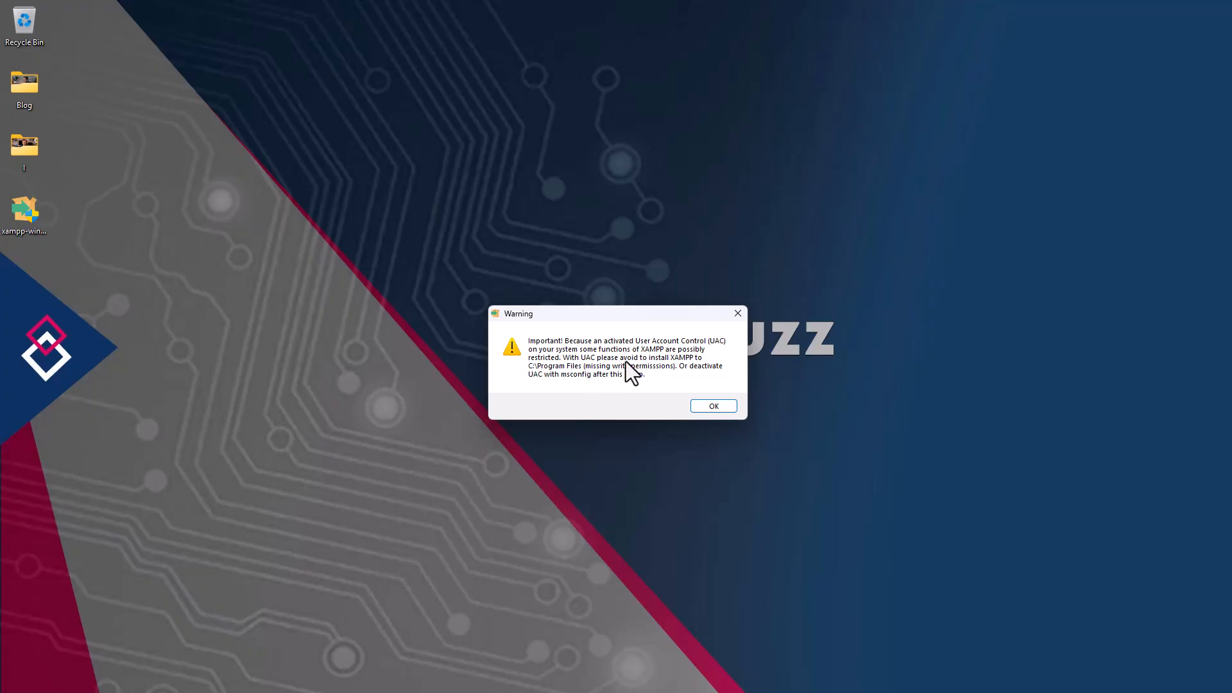
pyautogui.click(706, 406)
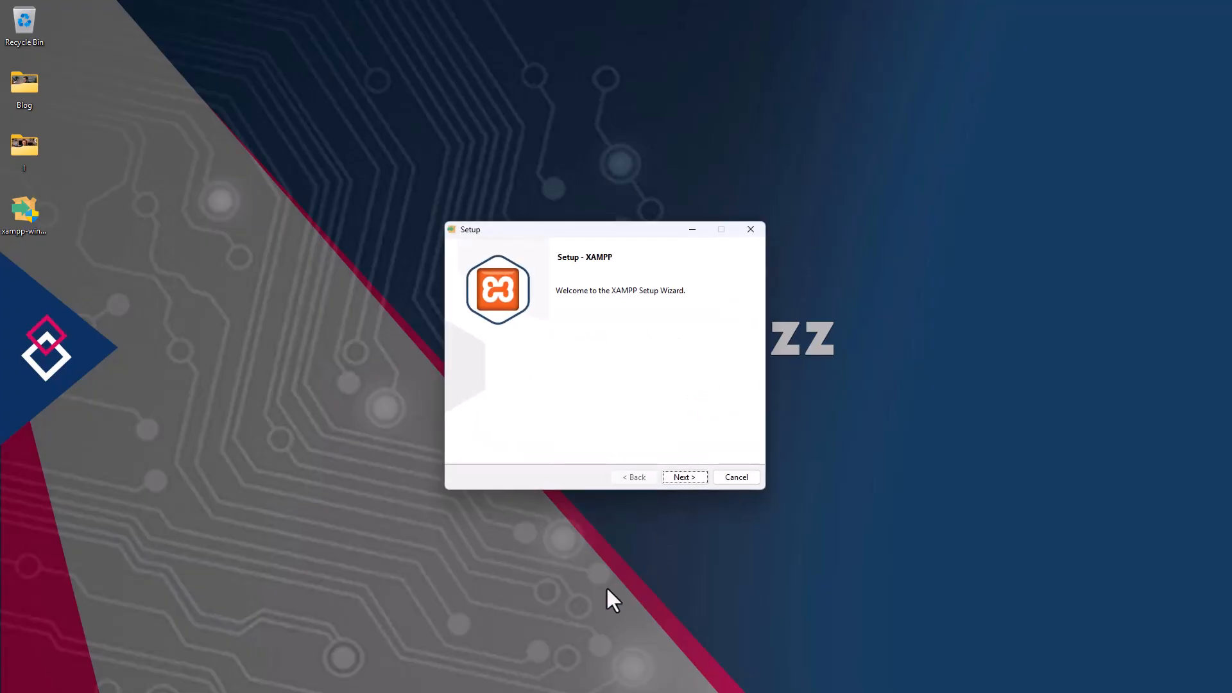
pyautogui.click(683, 476)
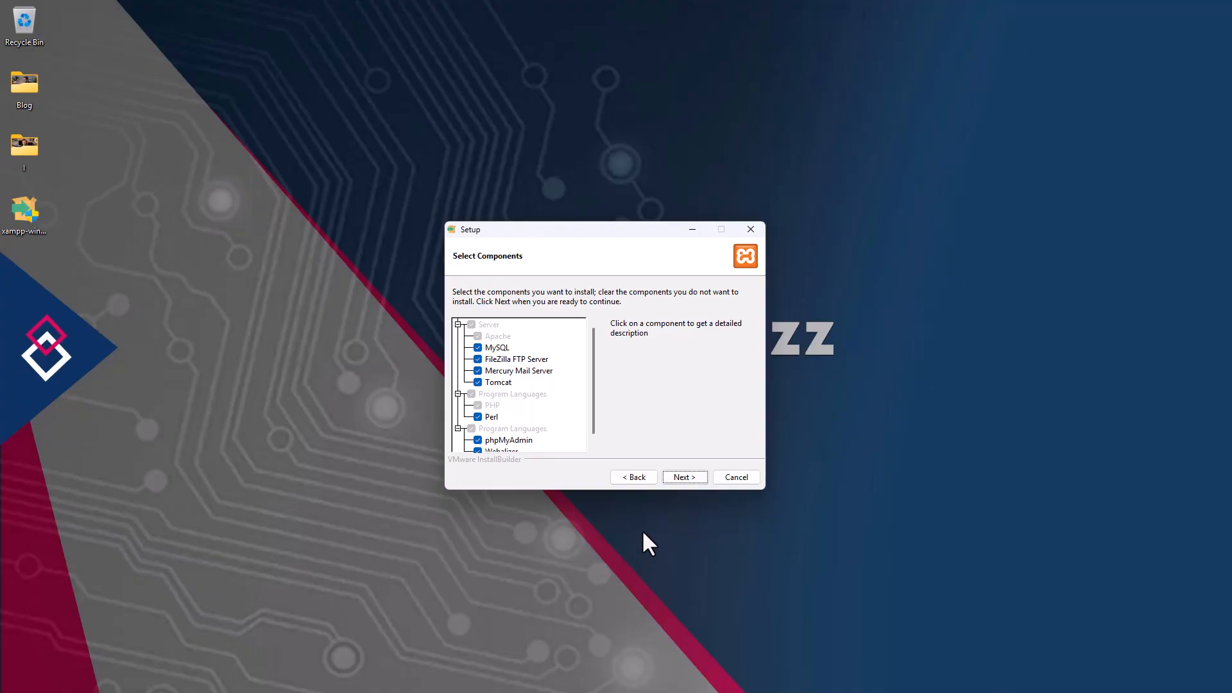
pyautogui.click(682, 477)
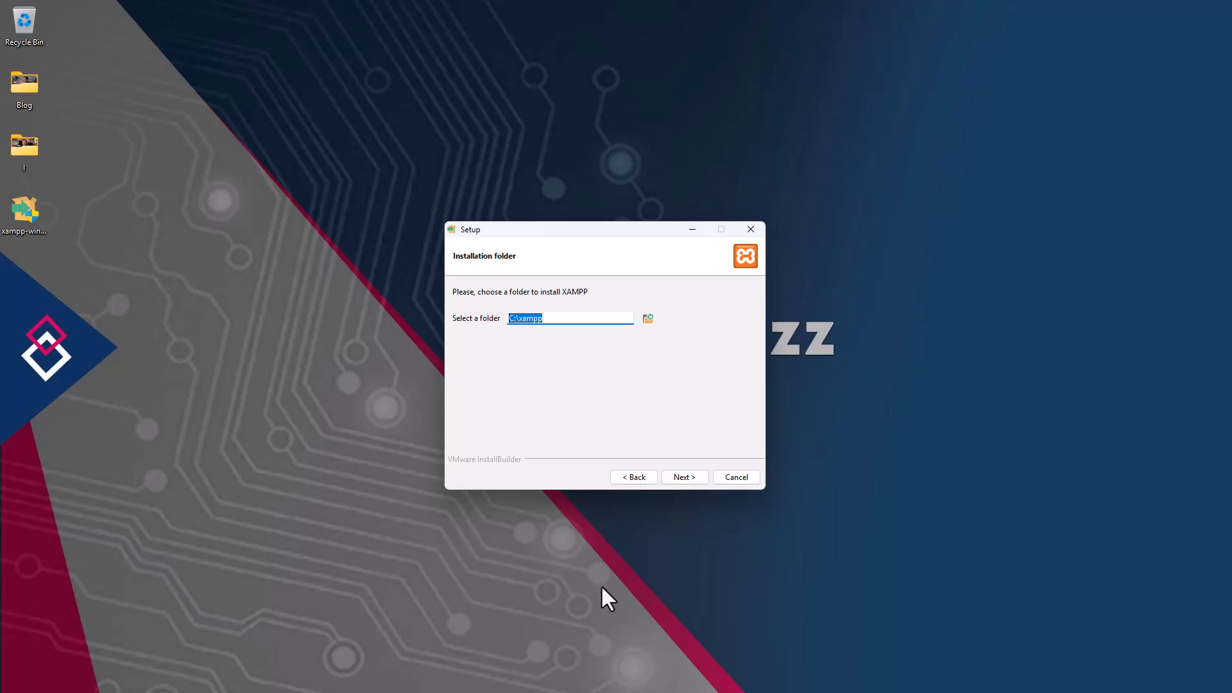
pyautogui.click(684, 475)
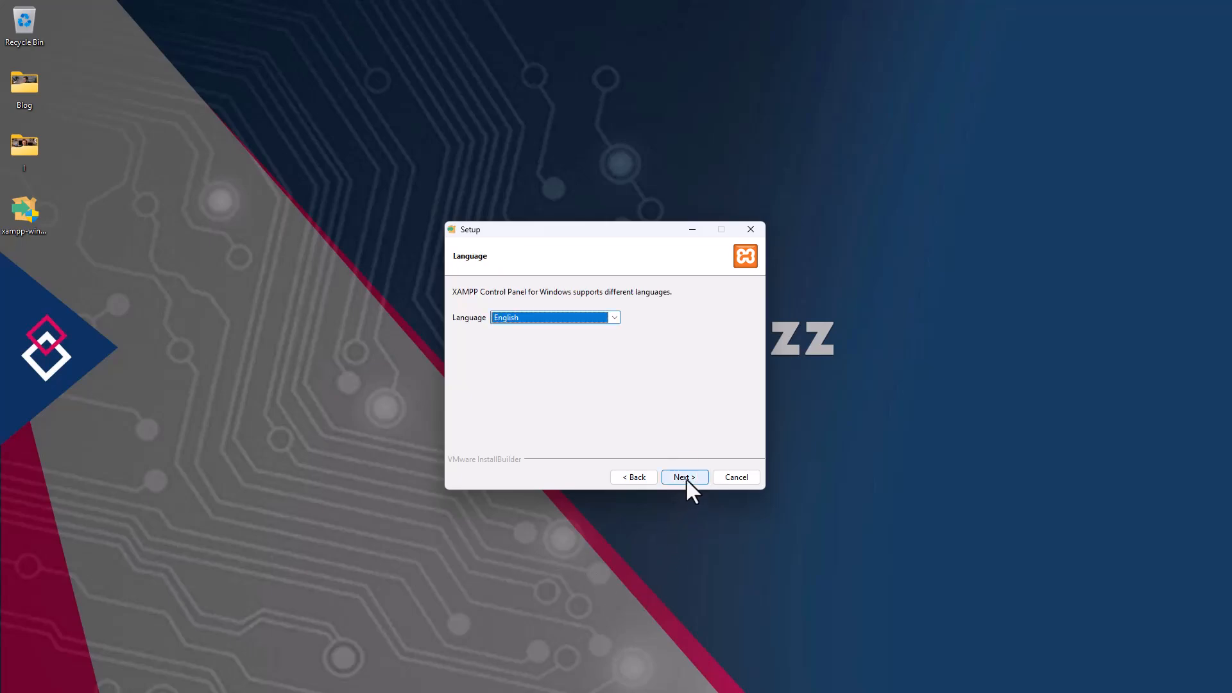
pyautogui.click(685, 477)
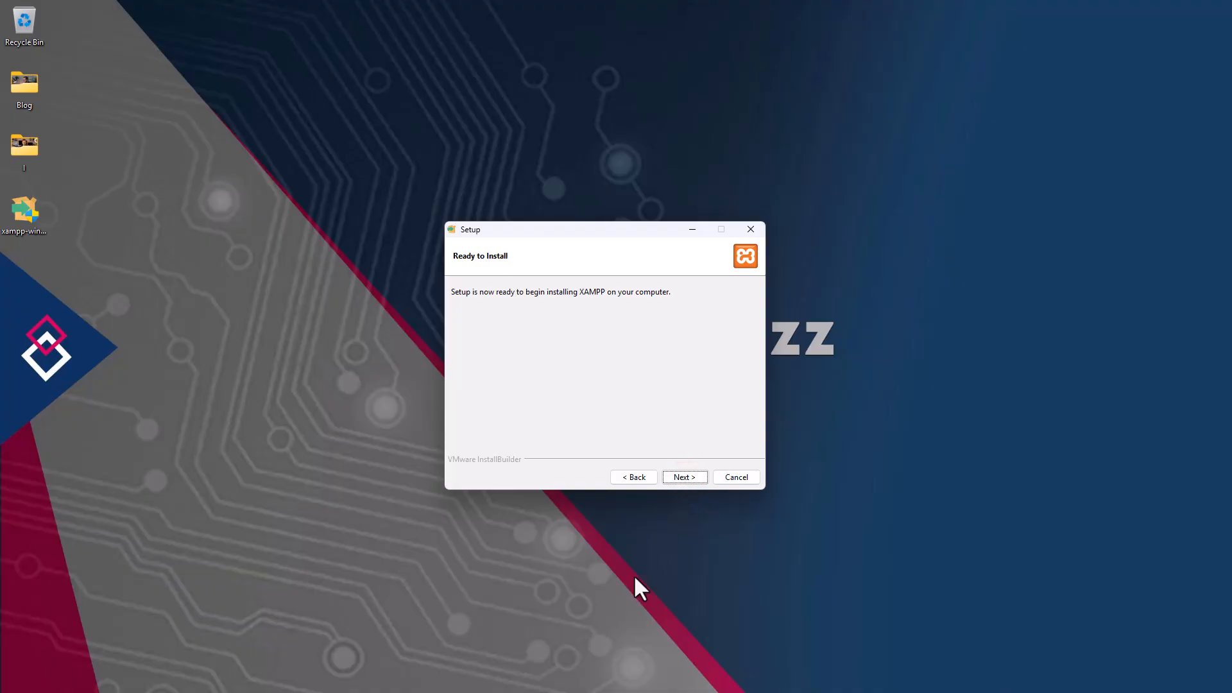
pyautogui.click(683, 477)
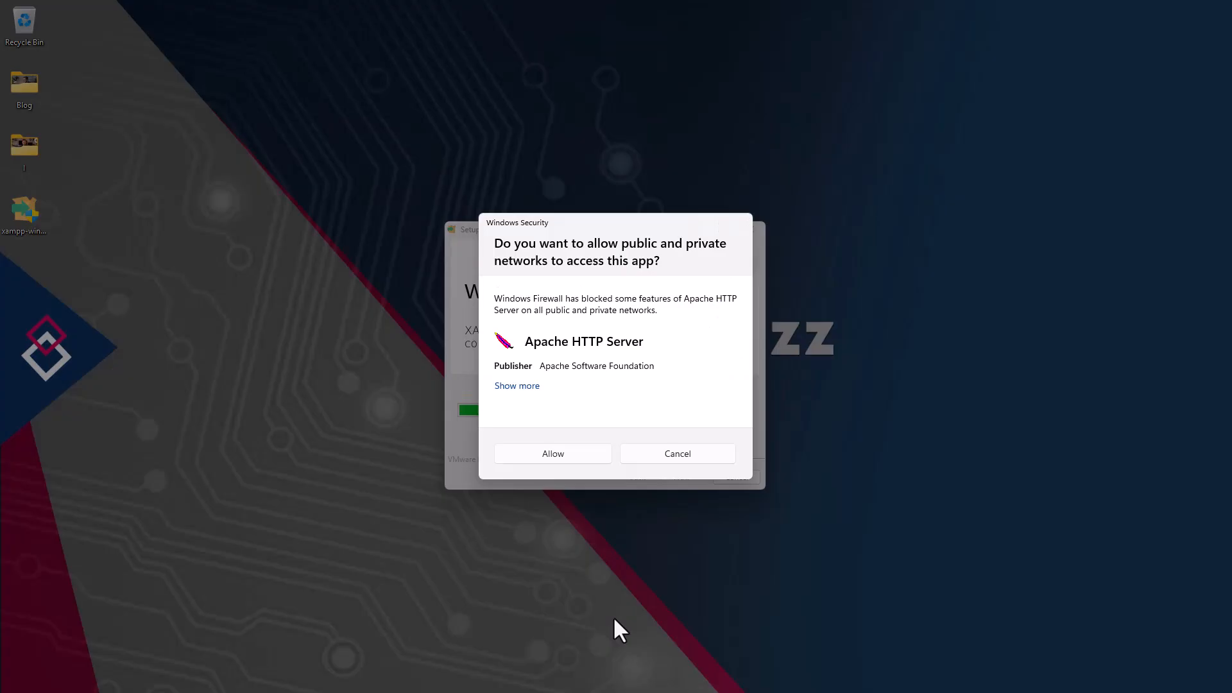
pyautogui.click(559, 459)
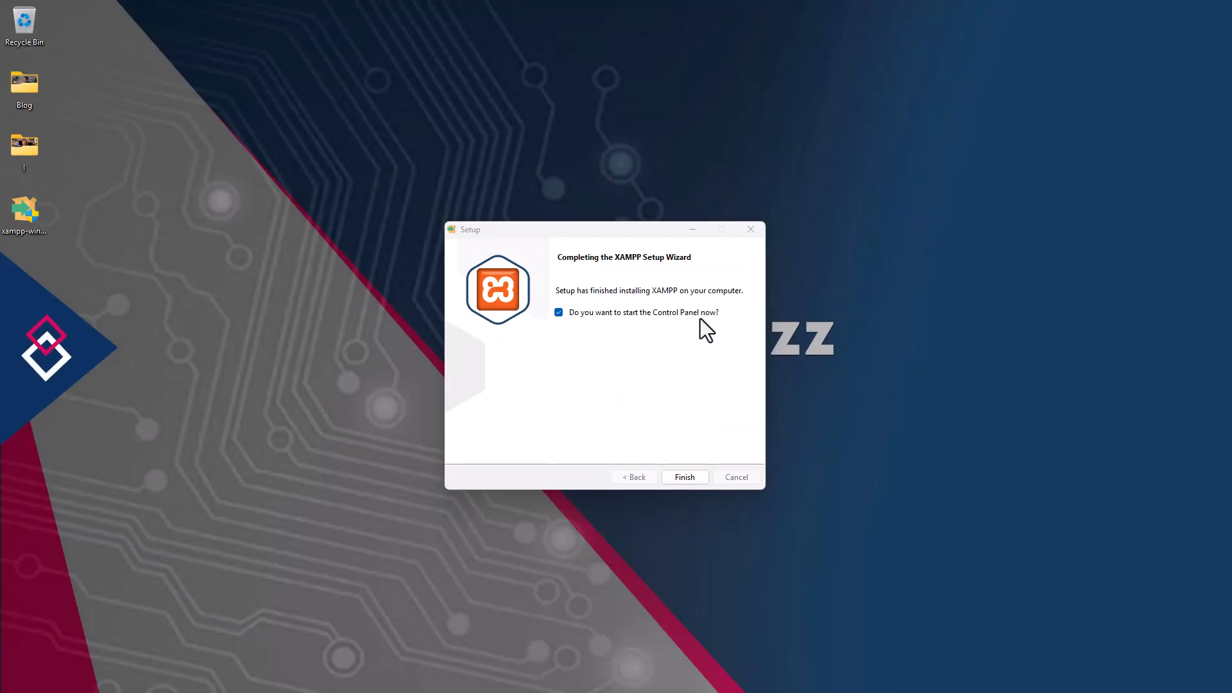
pyautogui.click(684, 478)
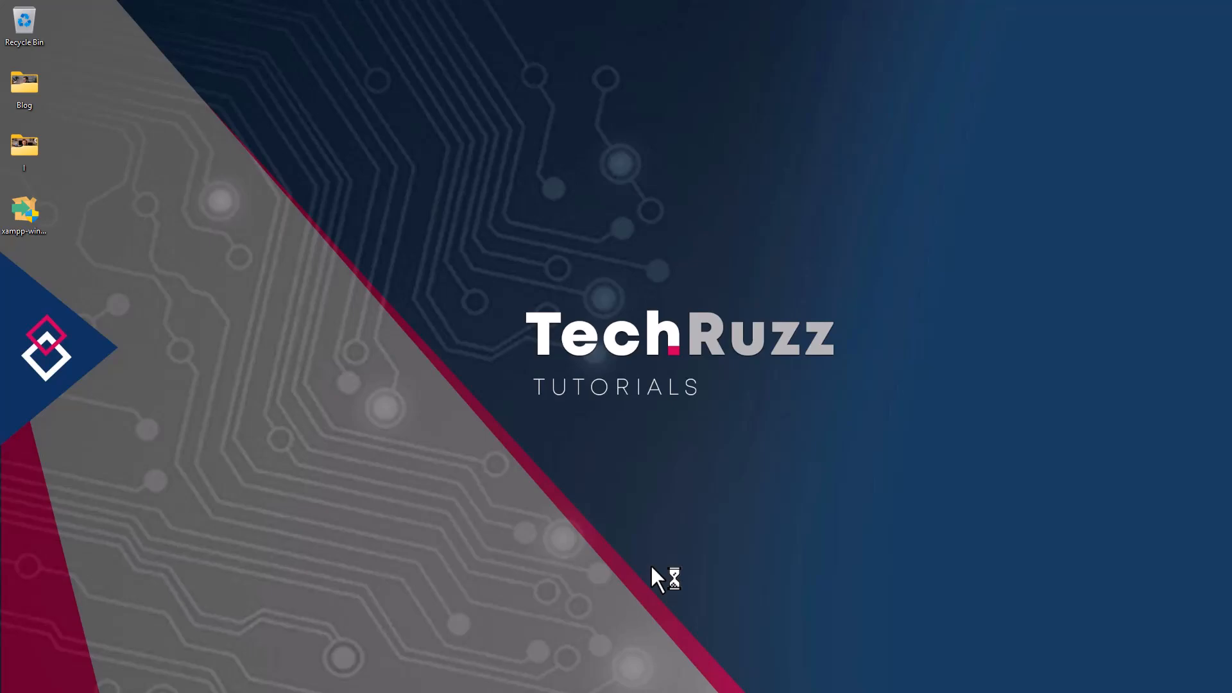
# - Start Apache and MySQL, allow mysqld.exe through the firewall, and open phpMyAdmin
pyautogui.moveTo(234, 11); pyautogui.dragTo(626, 223)
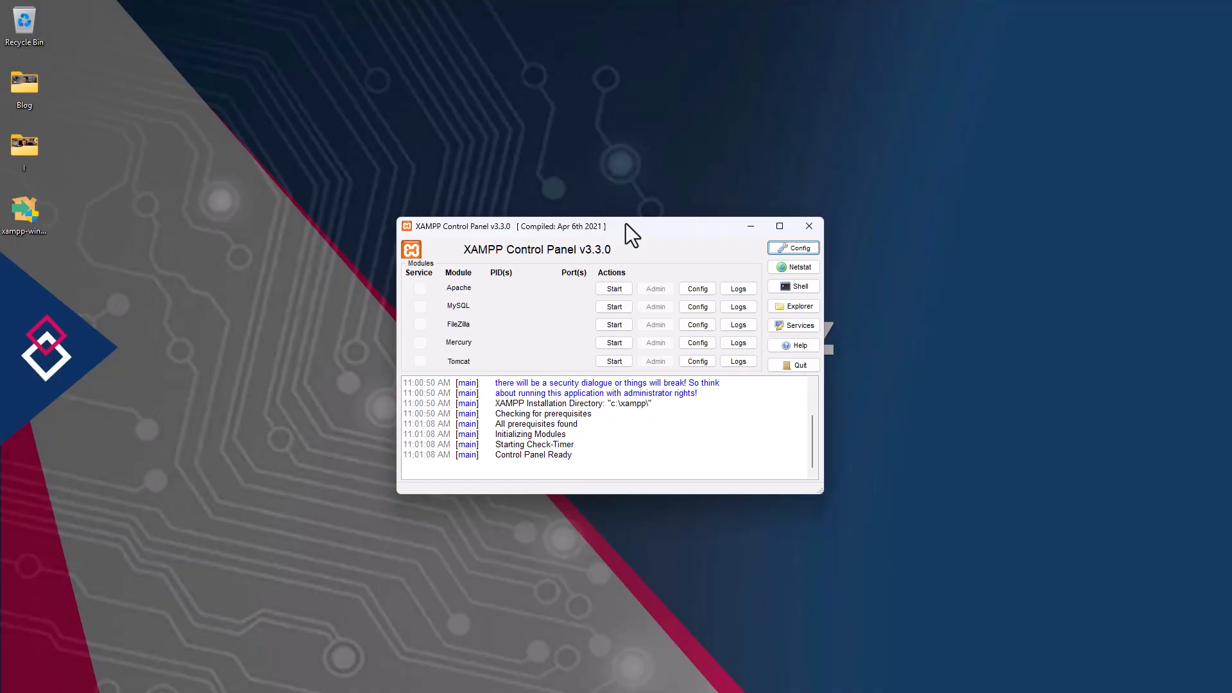
pyautogui.click(607, 290)
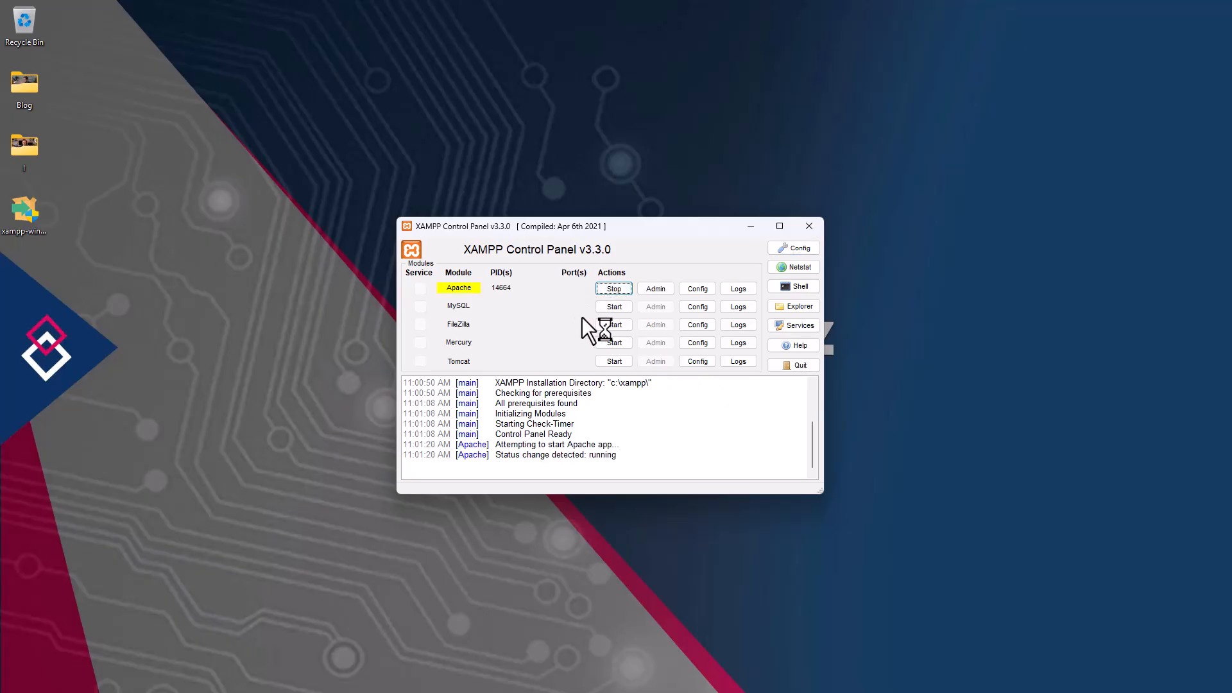
pyautogui.click(608, 308)
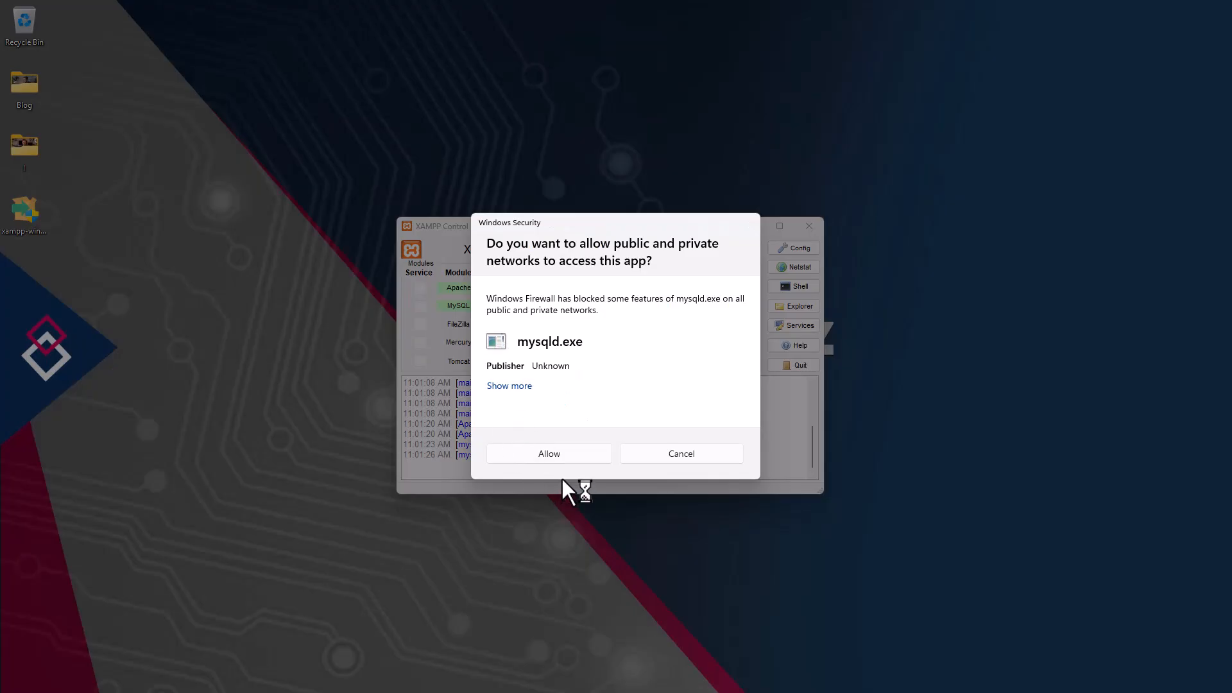
pyautogui.click(560, 453)
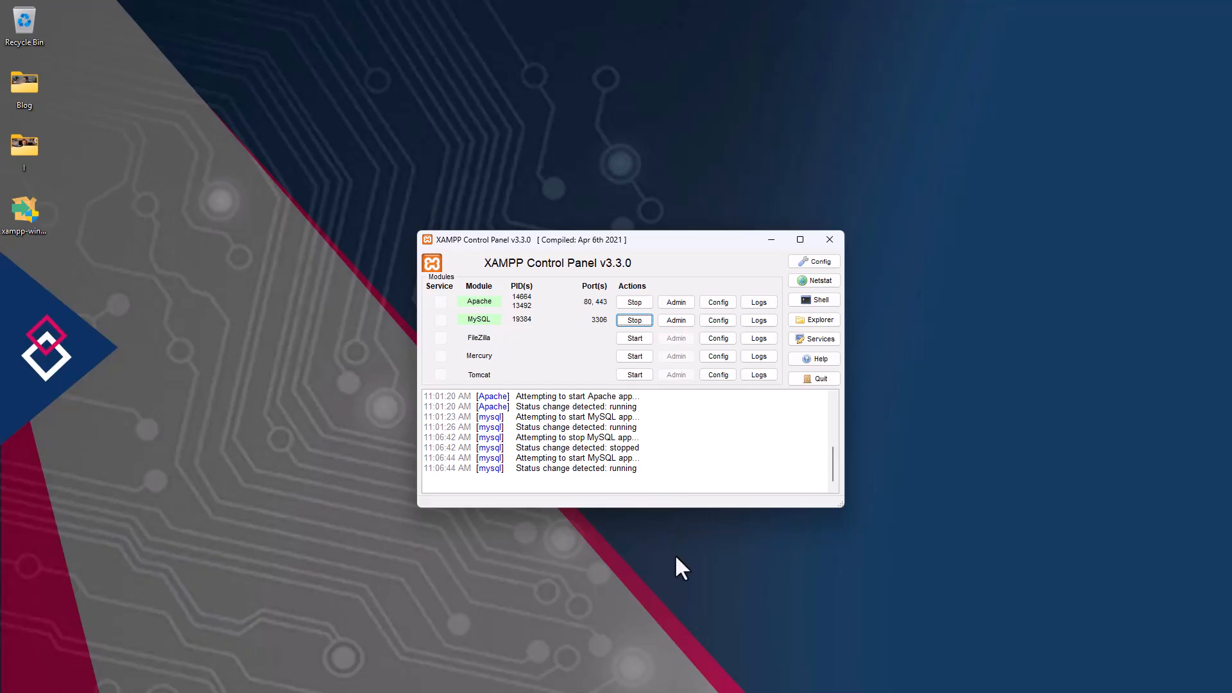
pyautogui.click(677, 321)
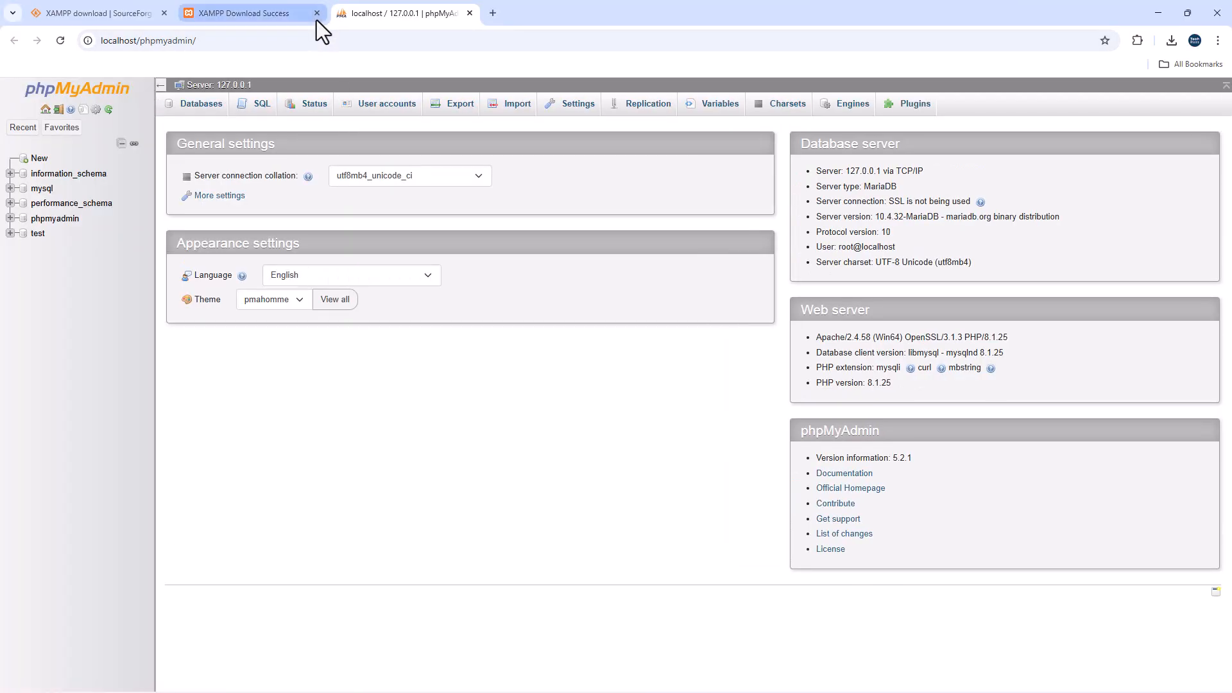
# - Close the leftover download tabs, create the empty wordpress_db database, and open a new tab
pyautogui.click(316, 13)
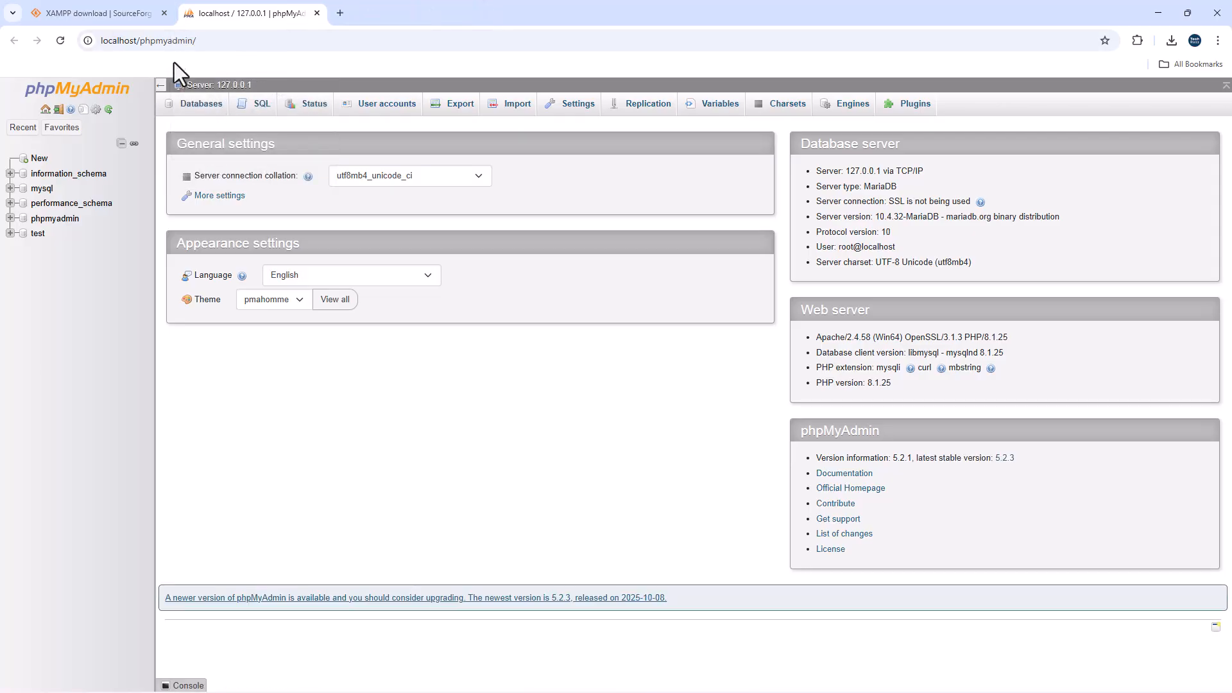
pyautogui.click(164, 14)
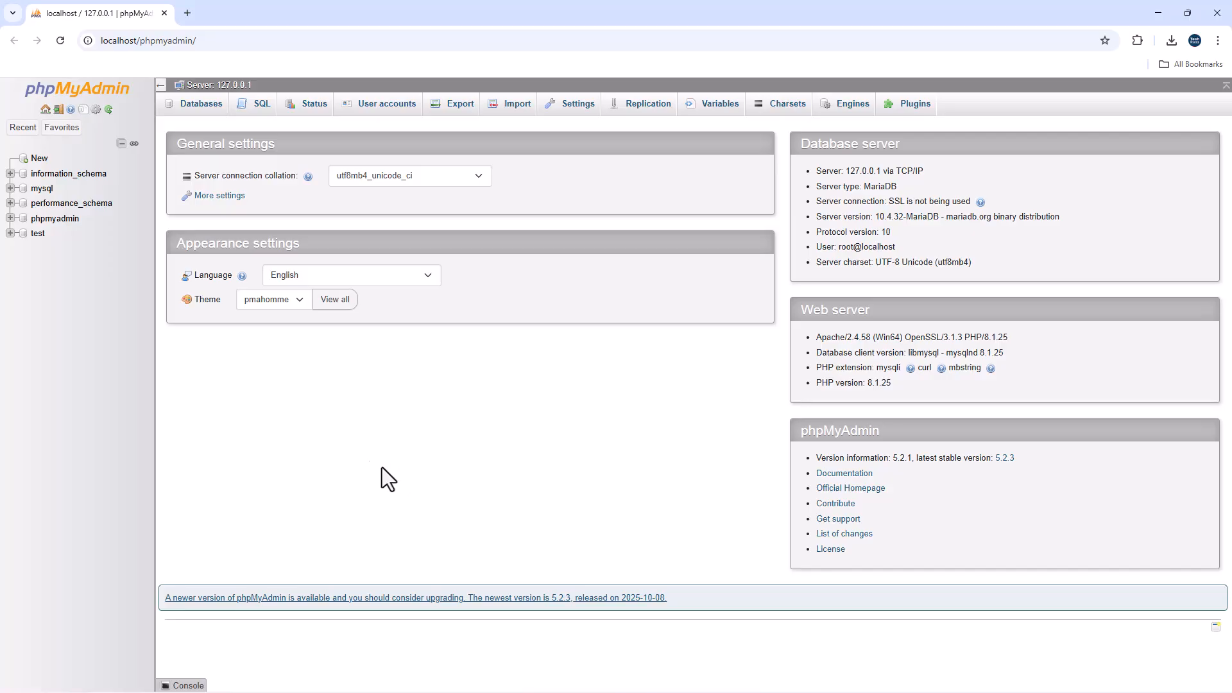
pyautogui.click(39, 159)
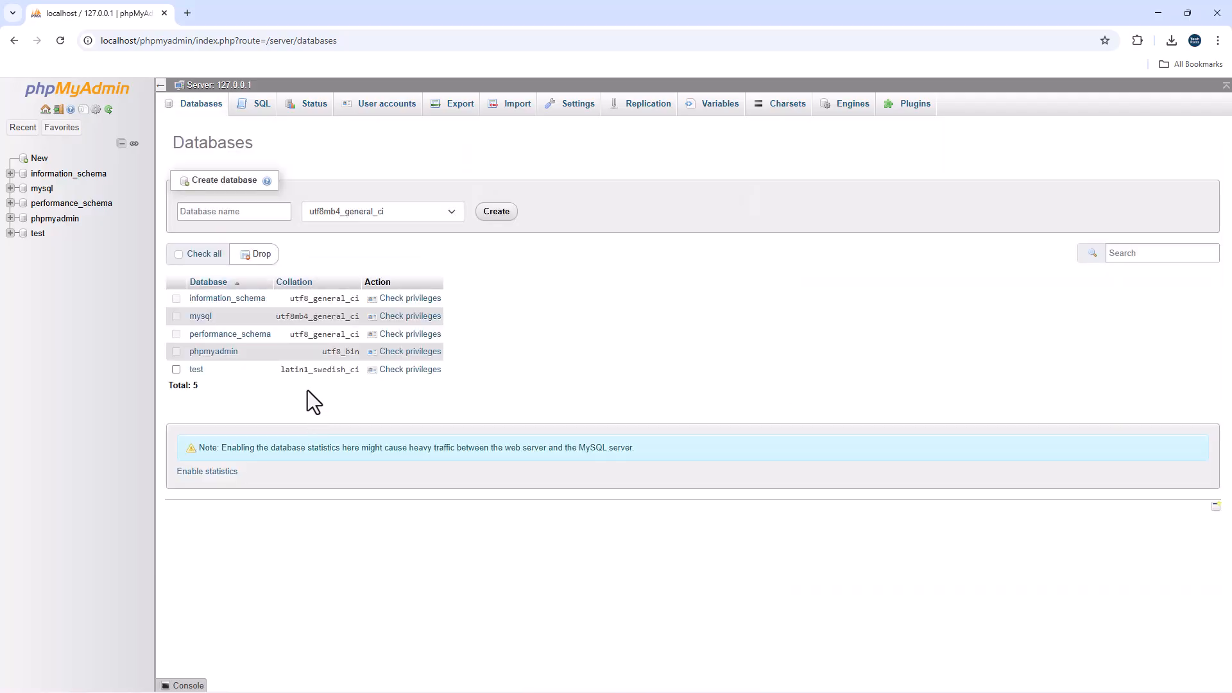
pyautogui.click(234, 211)
pyautogui.write('wordpress_db')
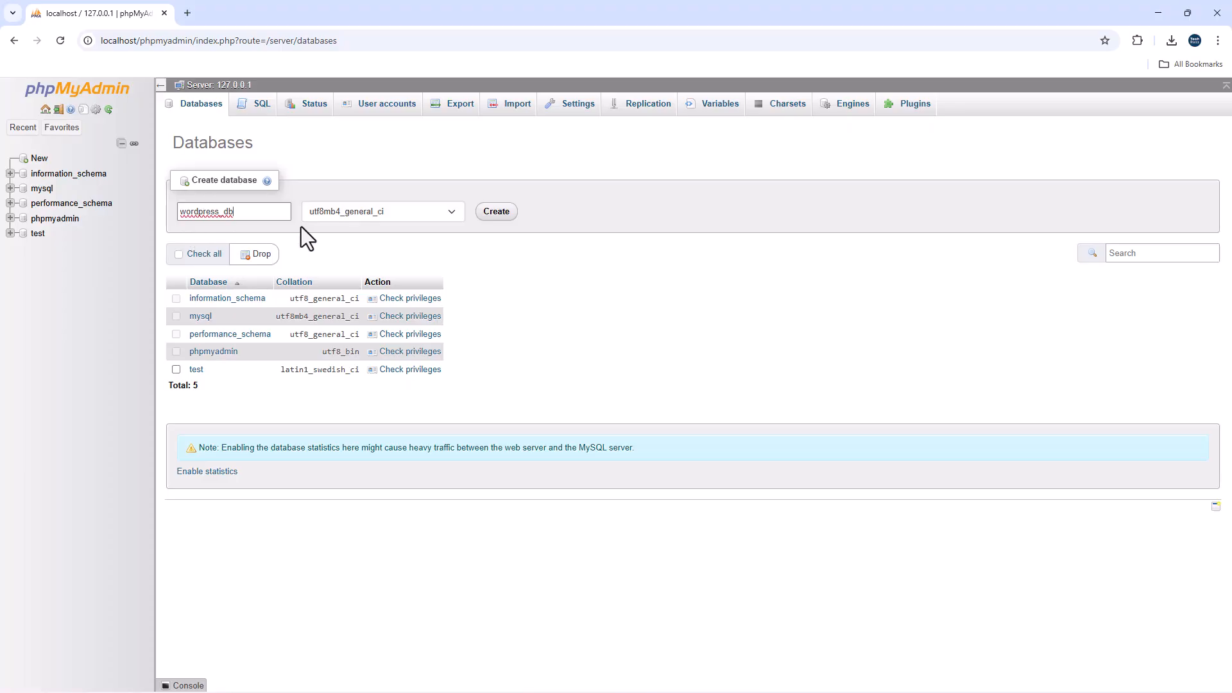
pyautogui.click(496, 228)
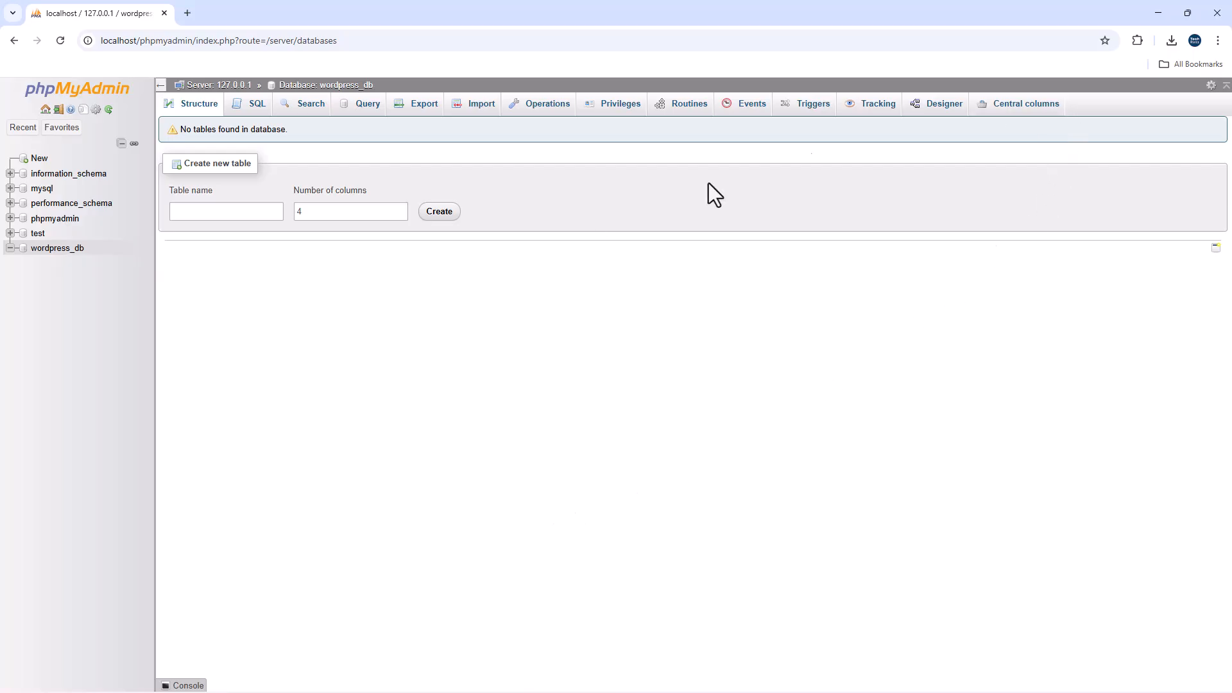
pyautogui.click(191, 14)
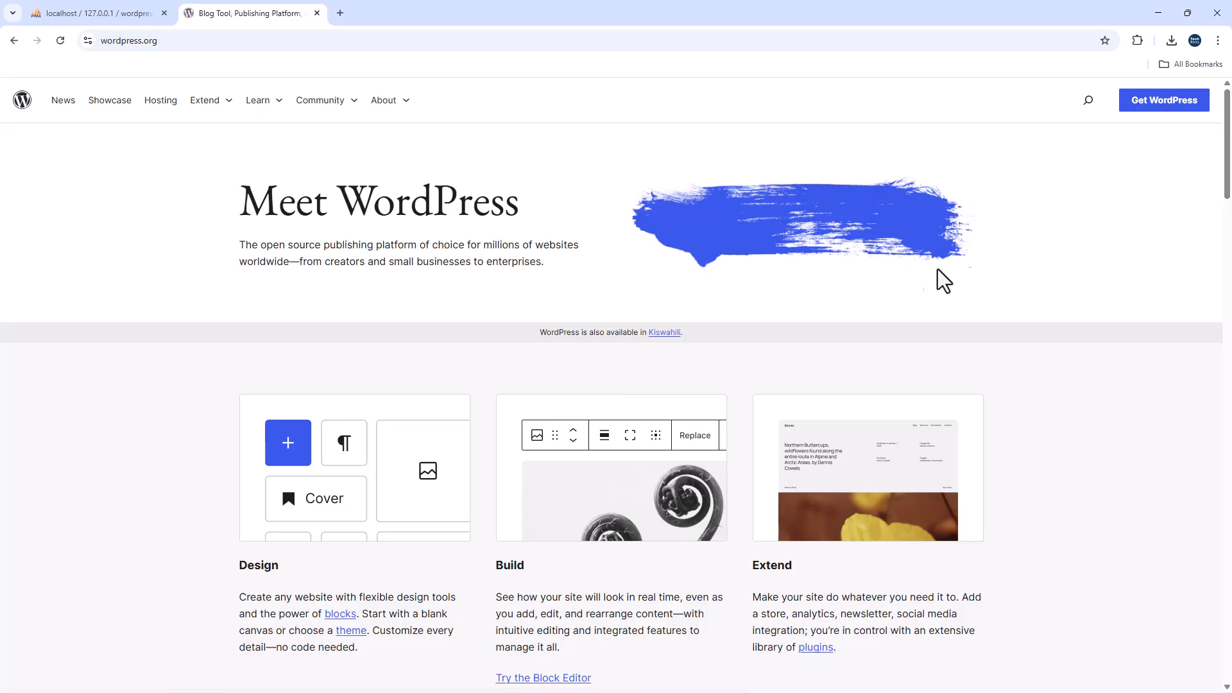
# - Download the WordPress 6.8.3 zip, dismiss the thank-you popup, and check its download progress
pyautogui.click(1151, 100)
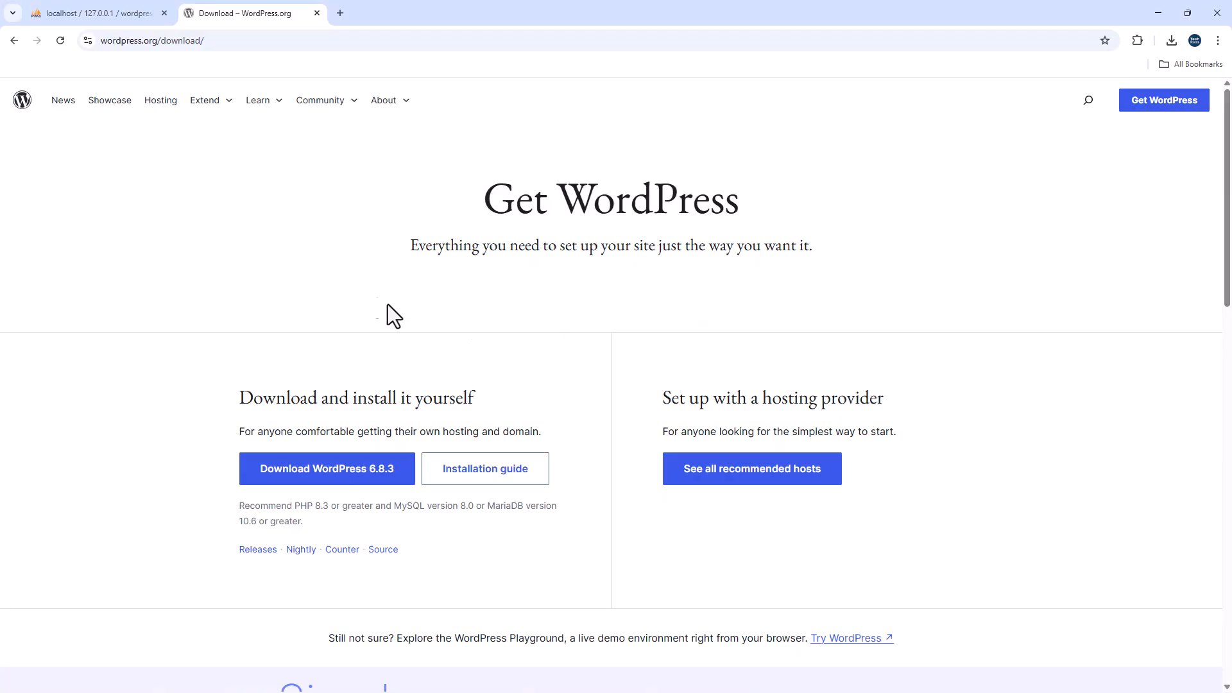
pyautogui.click(336, 470)
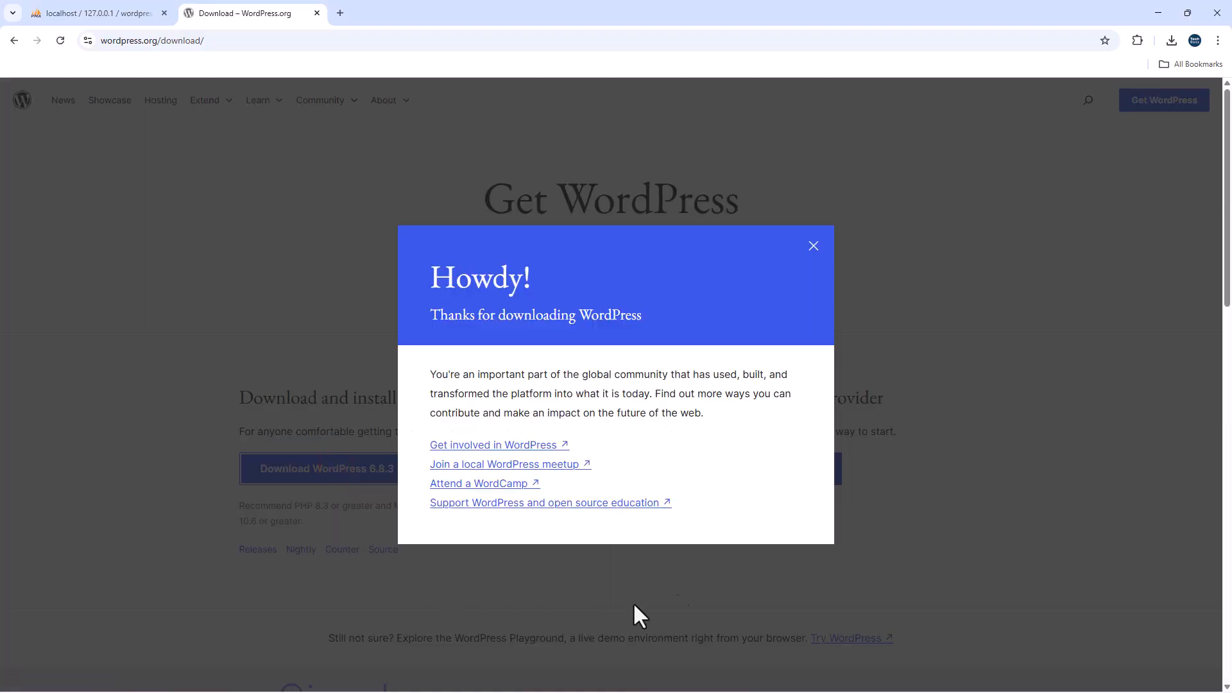
pyautogui.click(813, 246)
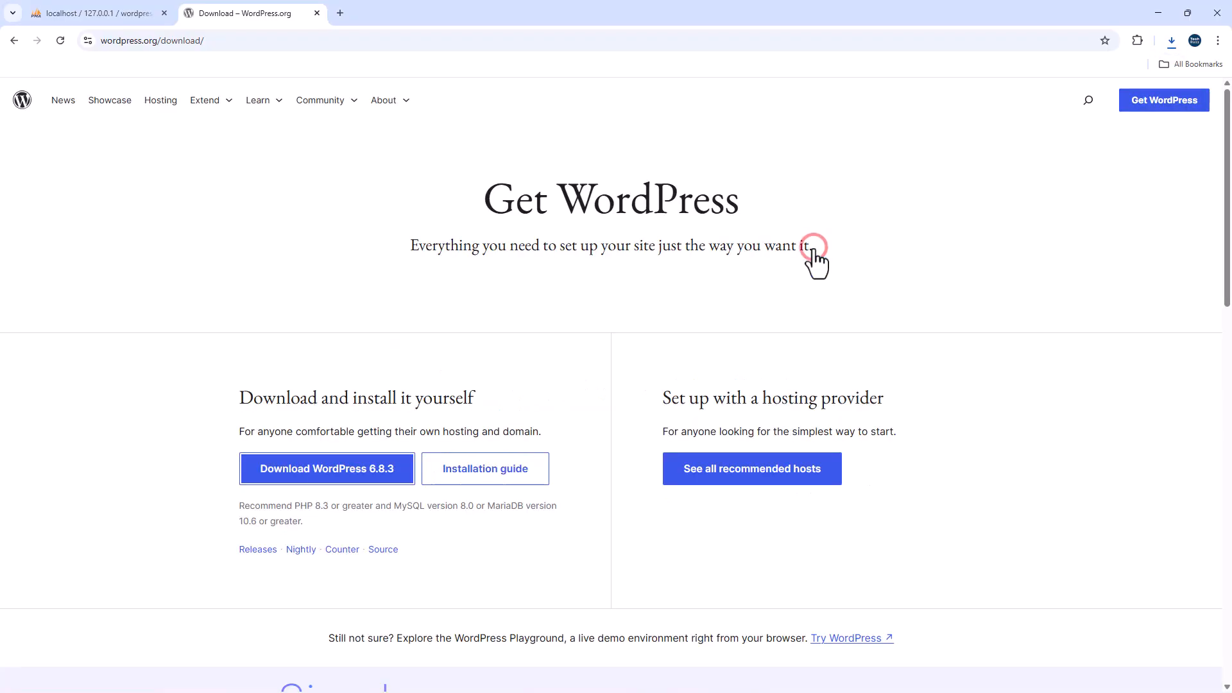
pyautogui.click(1172, 47)
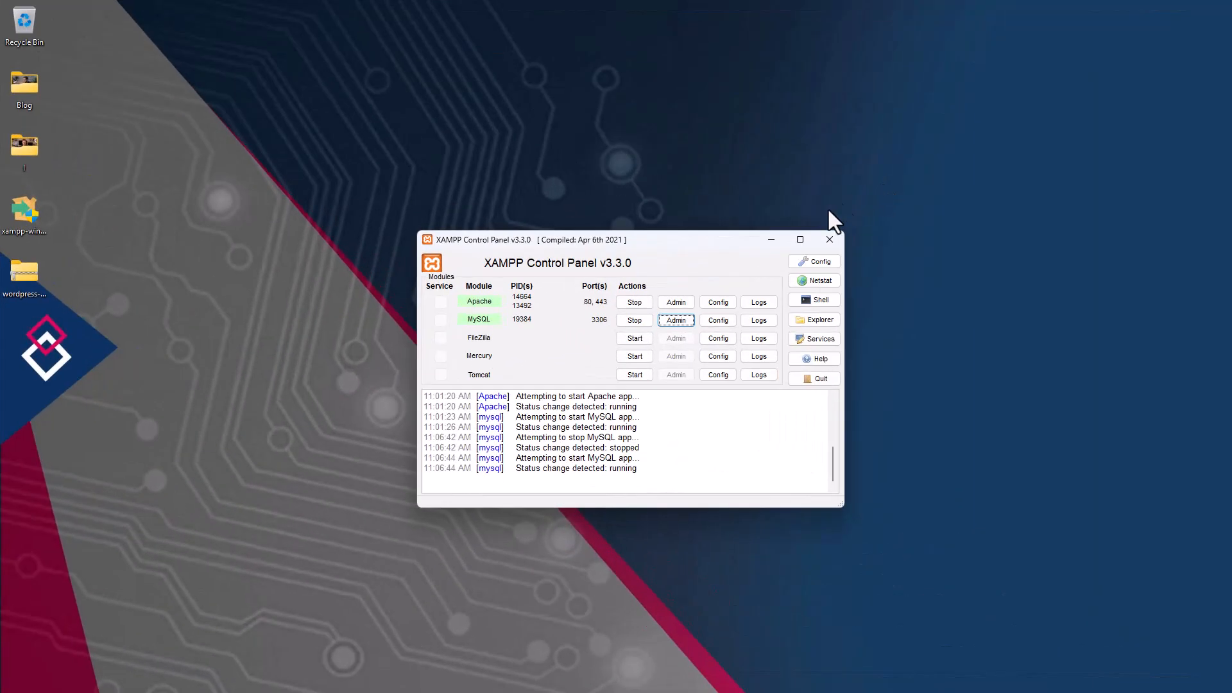
# - Minimize XAMPP Control Panel and choose Extract All on the wordpress-6.8.3.zip file
pyautogui.click(770, 242)
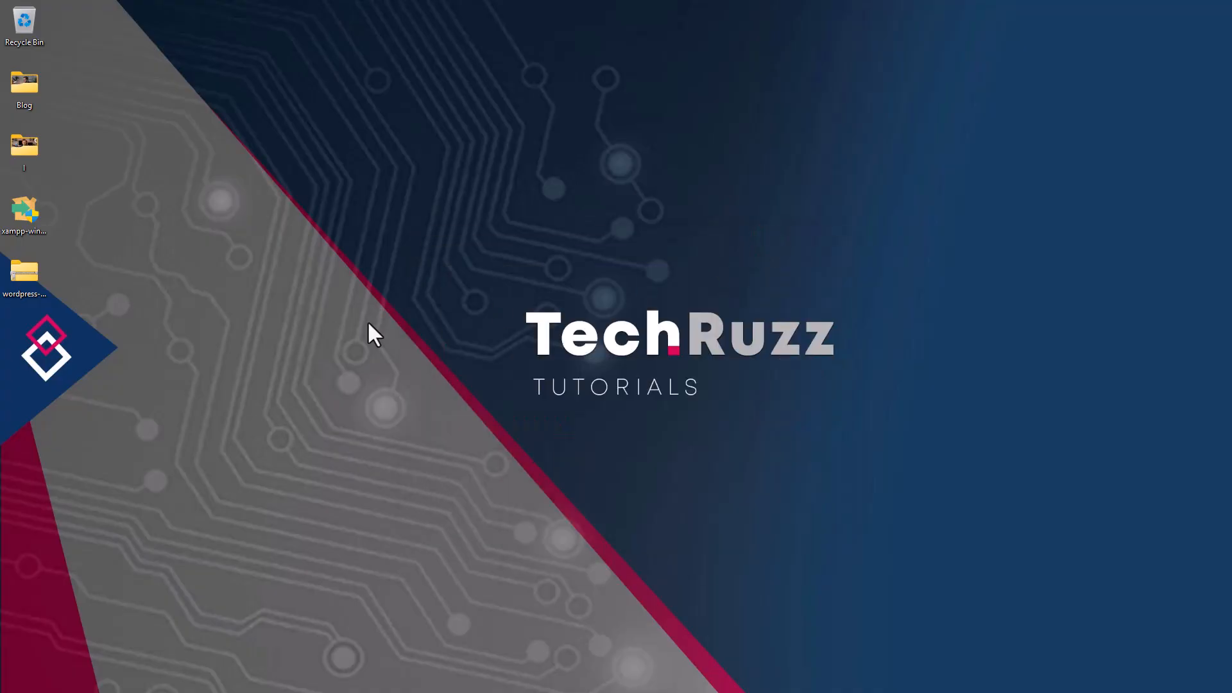
pyautogui.click(17, 272)
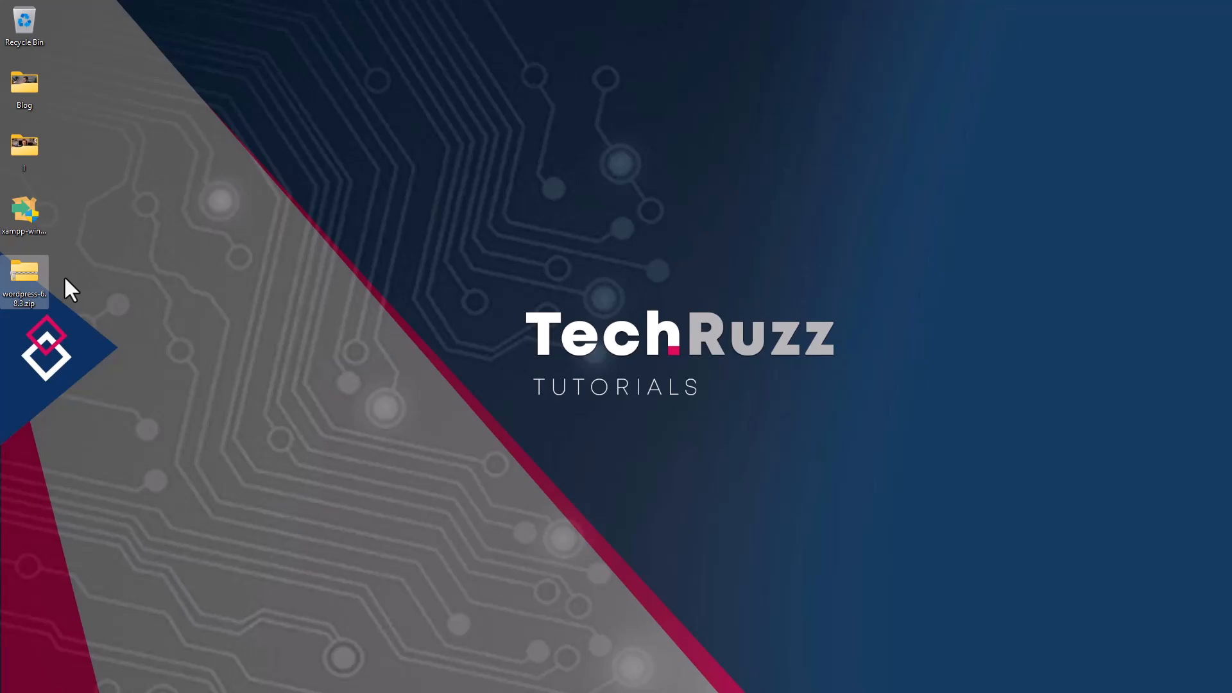
pyautogui.rightClick(28, 270)
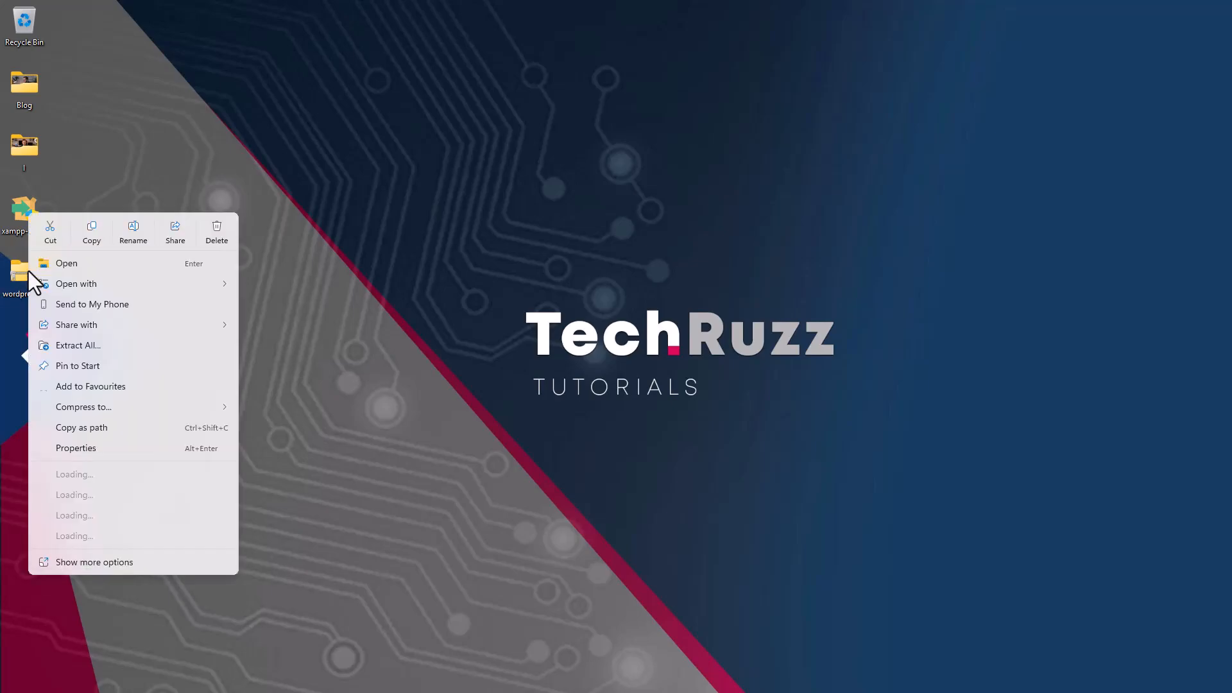
pyautogui.click(77, 344)
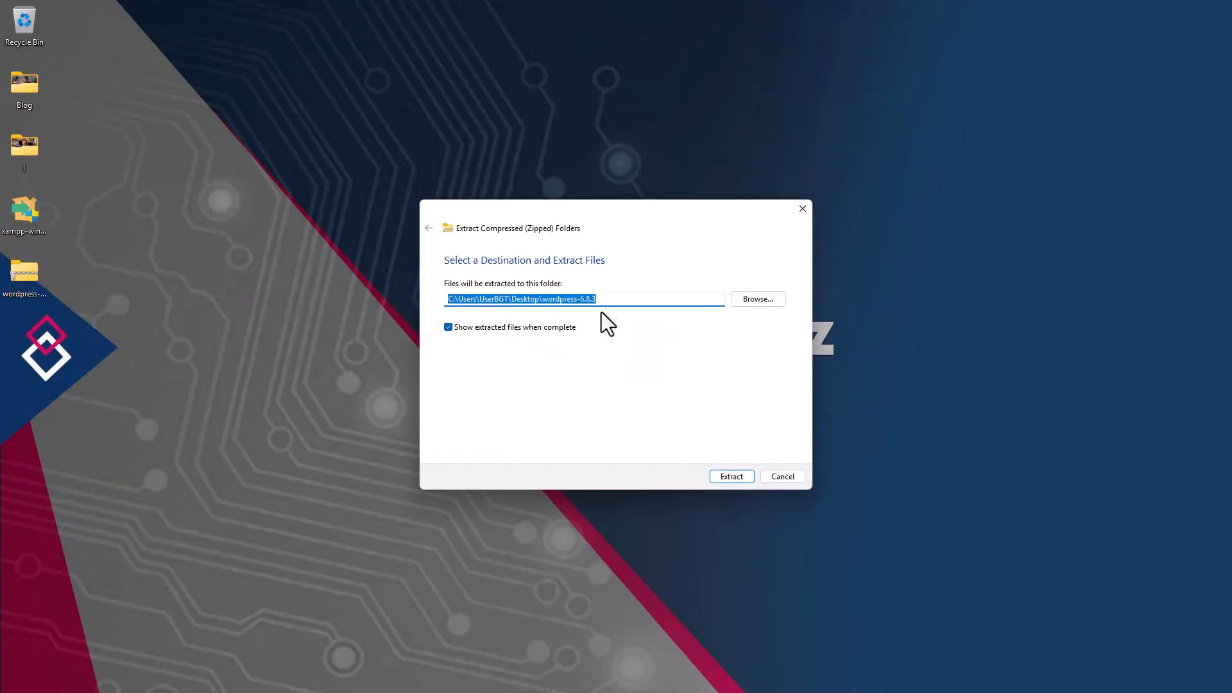
# - Trim the destination path to the Desktop and extract the wordpress folder there
pyautogui.click(605, 299)
pyautogui.moveTo(542, 299); pyautogui.dragTo(635, 302)
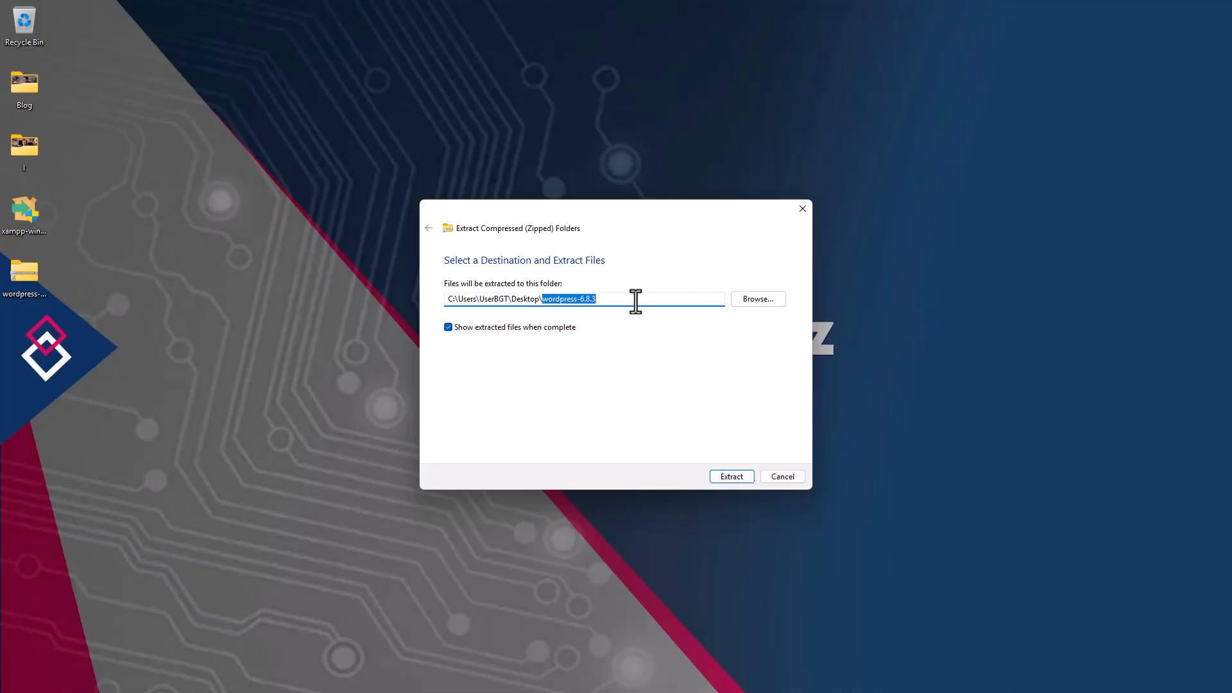
pyautogui.press('BackSpace')
pyautogui.click(552, 396)
pyautogui.click(735, 477)
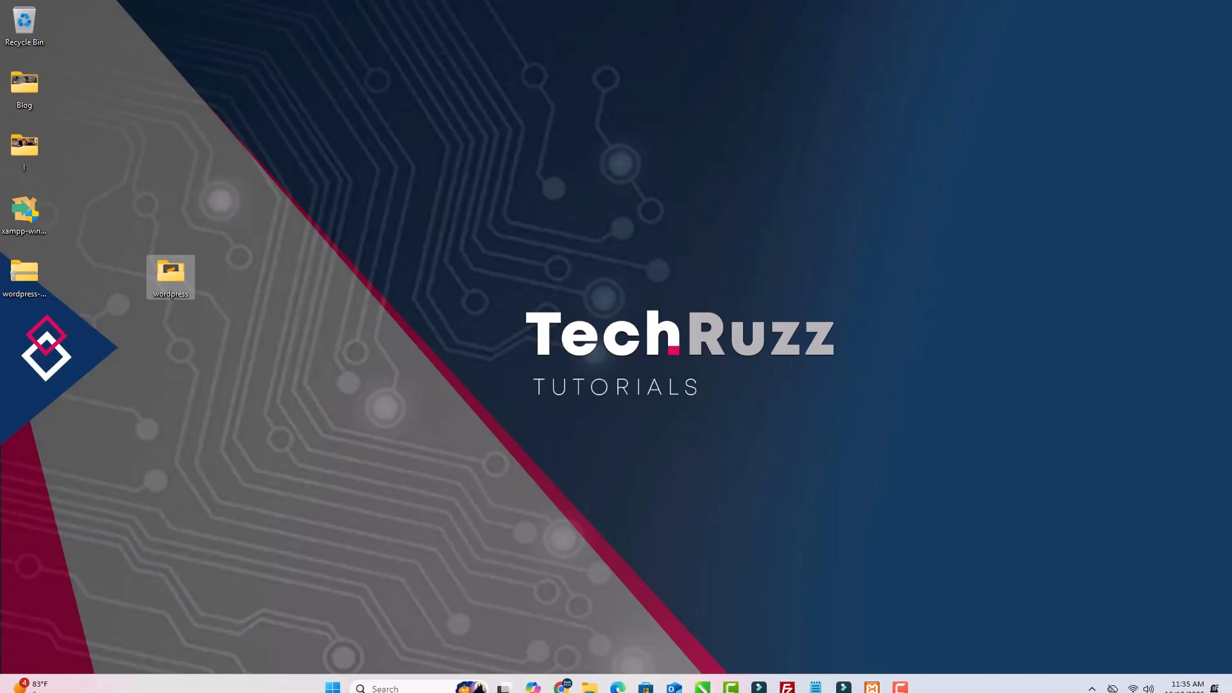
pyautogui.click(593, 681)
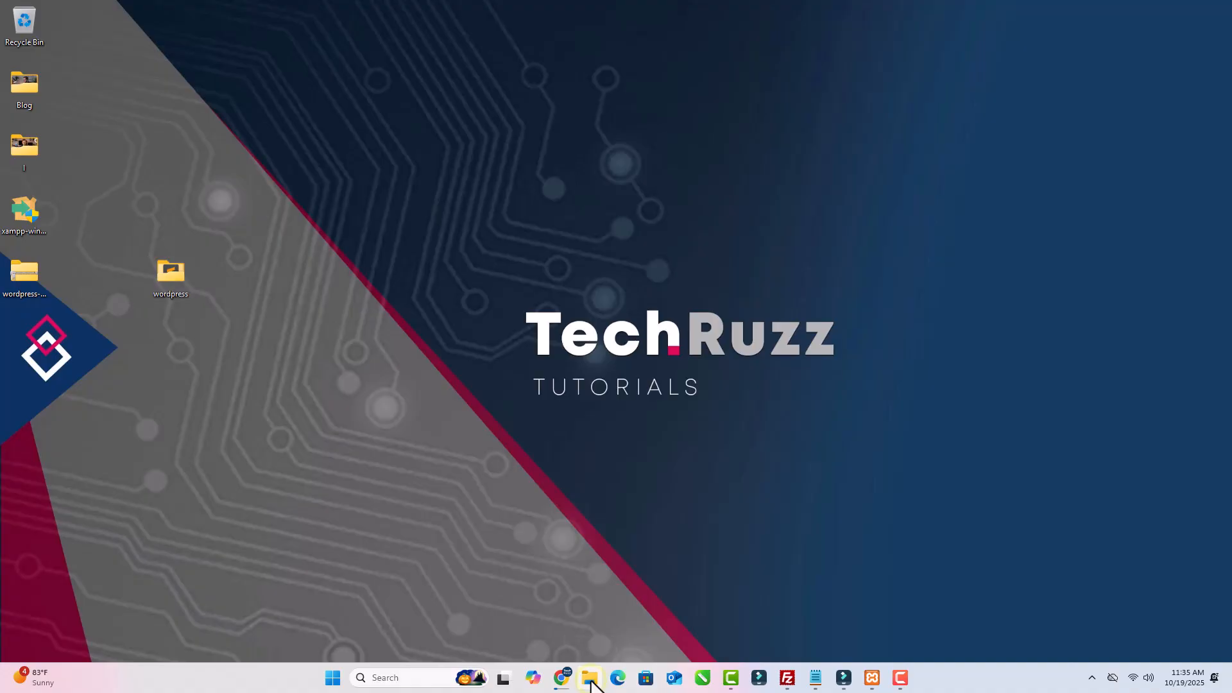
pyautogui.rightClick(591, 680)
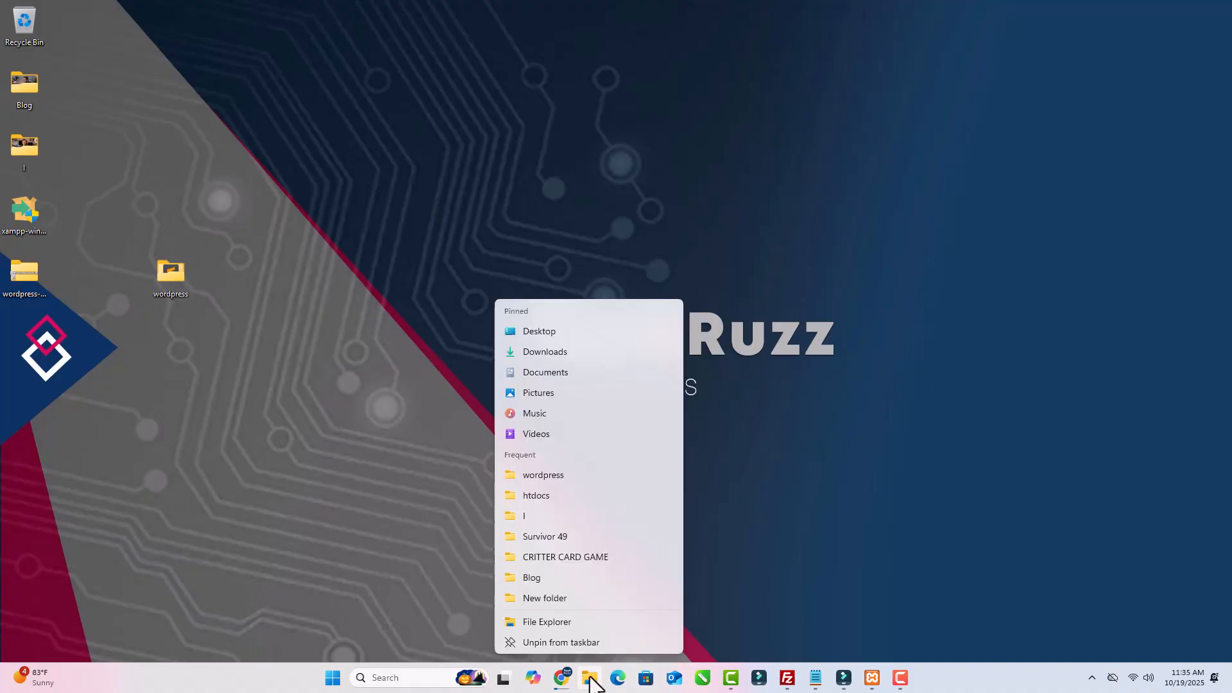
# - In a new File Explorer window, go through This PC and Local Disk (C:) to C:\xampp\htdocs
pyautogui.click(552, 620)
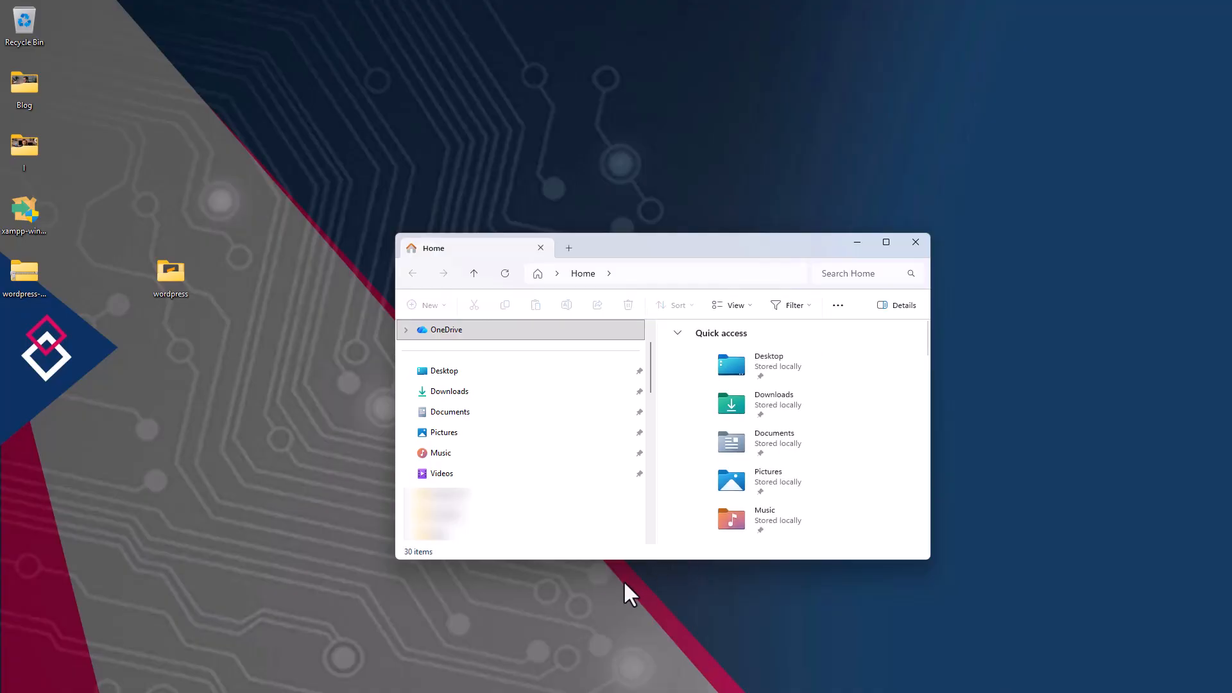
pyautogui.scroll(-5, 545, 448)
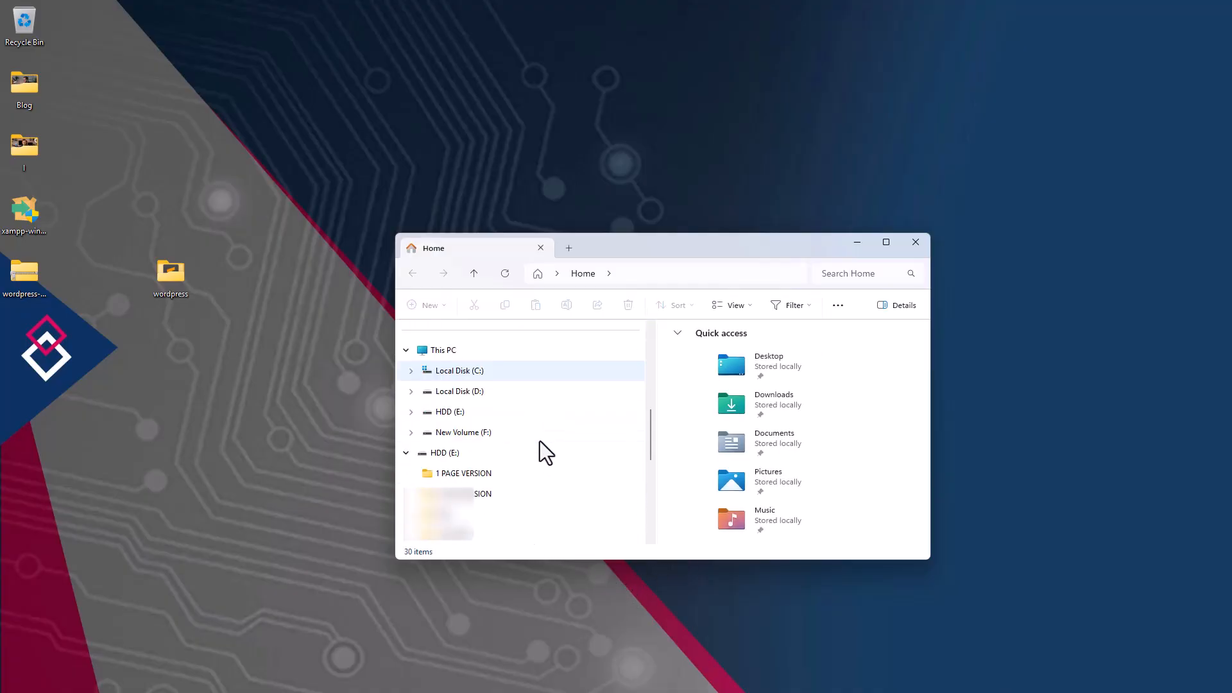
pyautogui.click(447, 352)
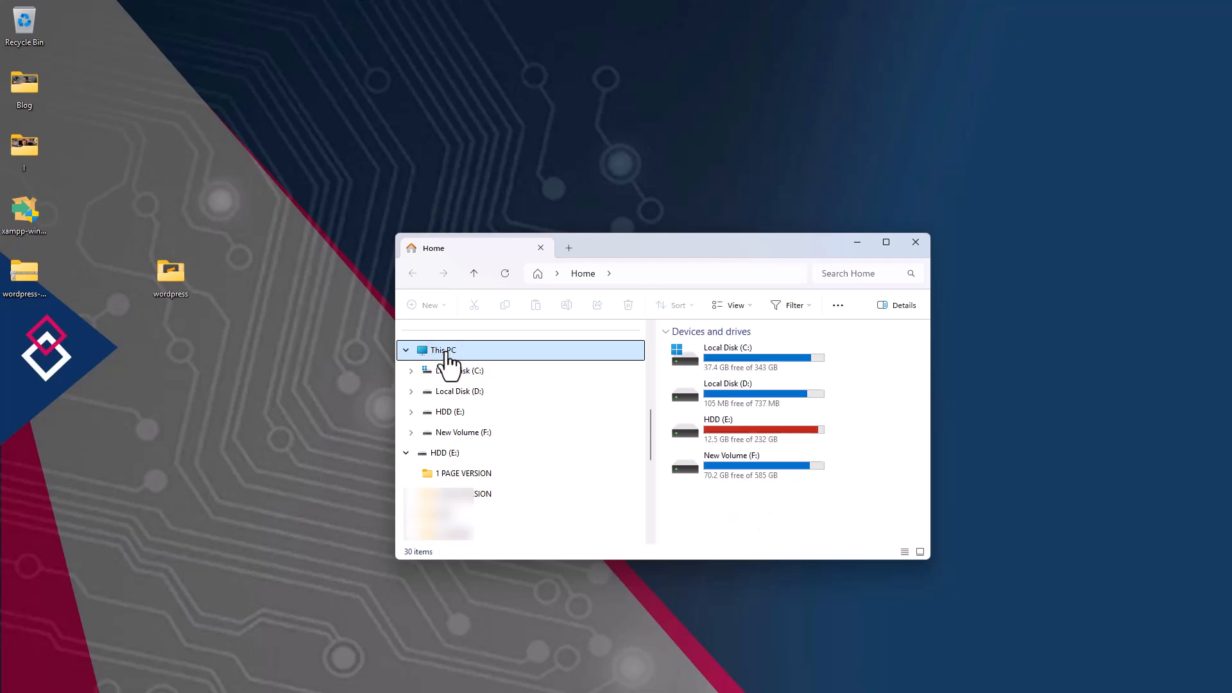
pyautogui.doubleClick(720, 359)
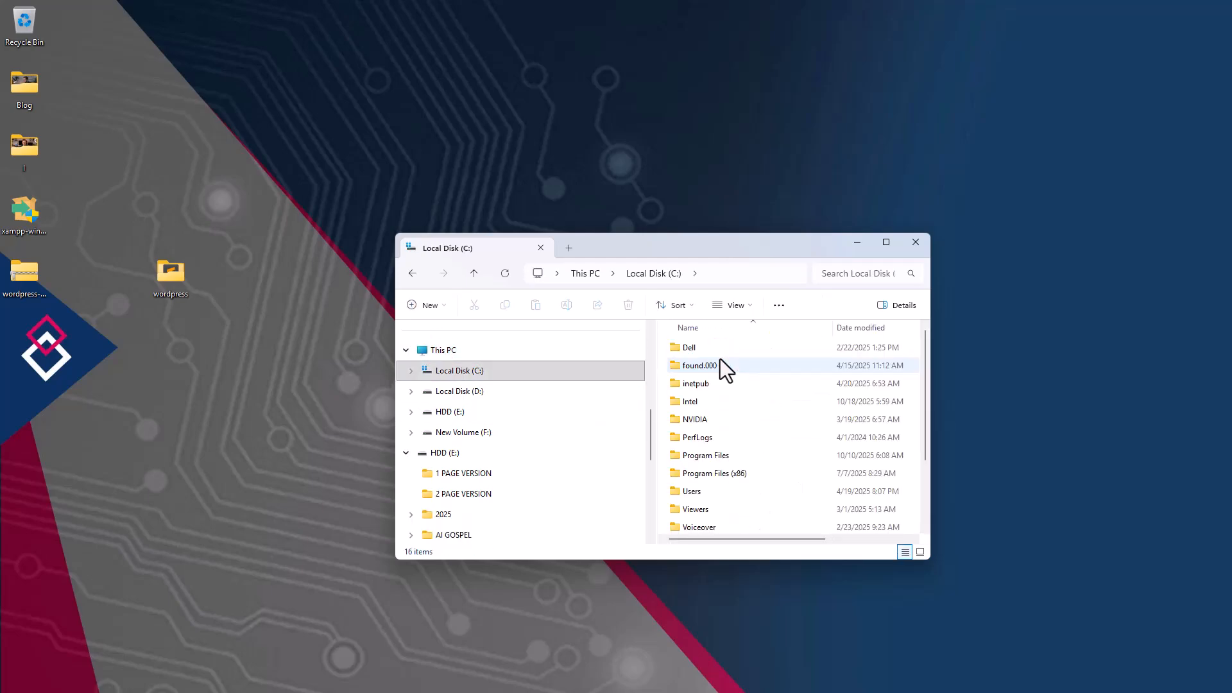
pyautogui.scroll(-2, 774, 443)
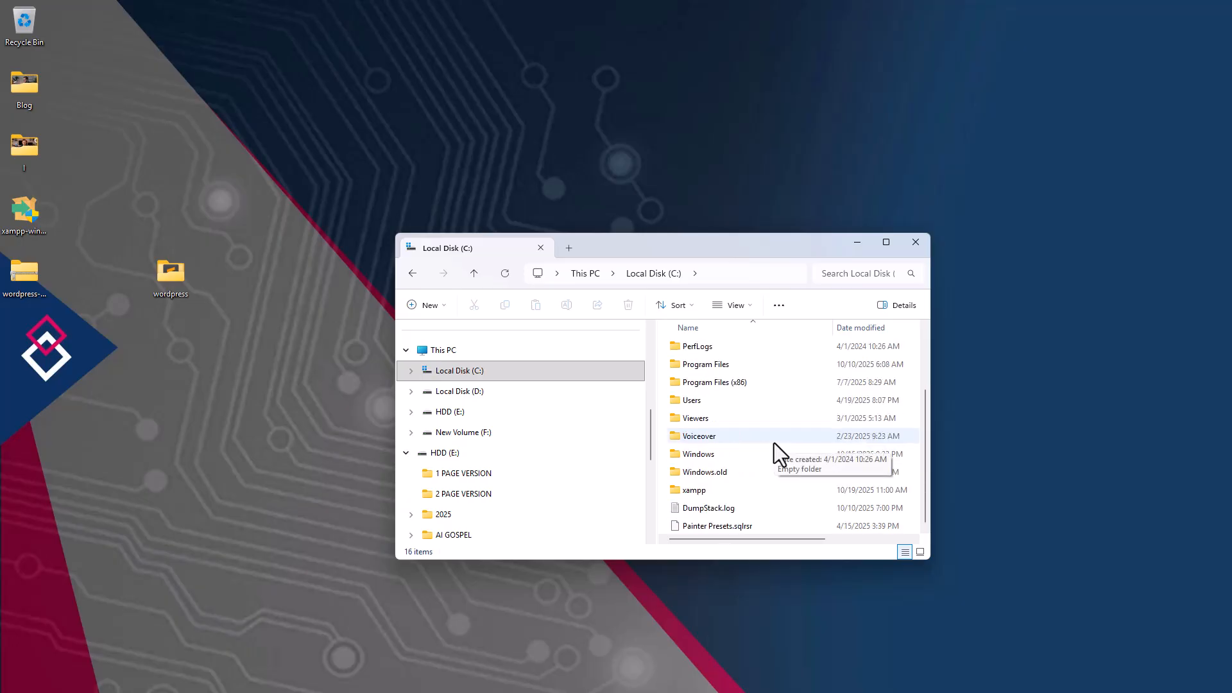
pyautogui.click(728, 493)
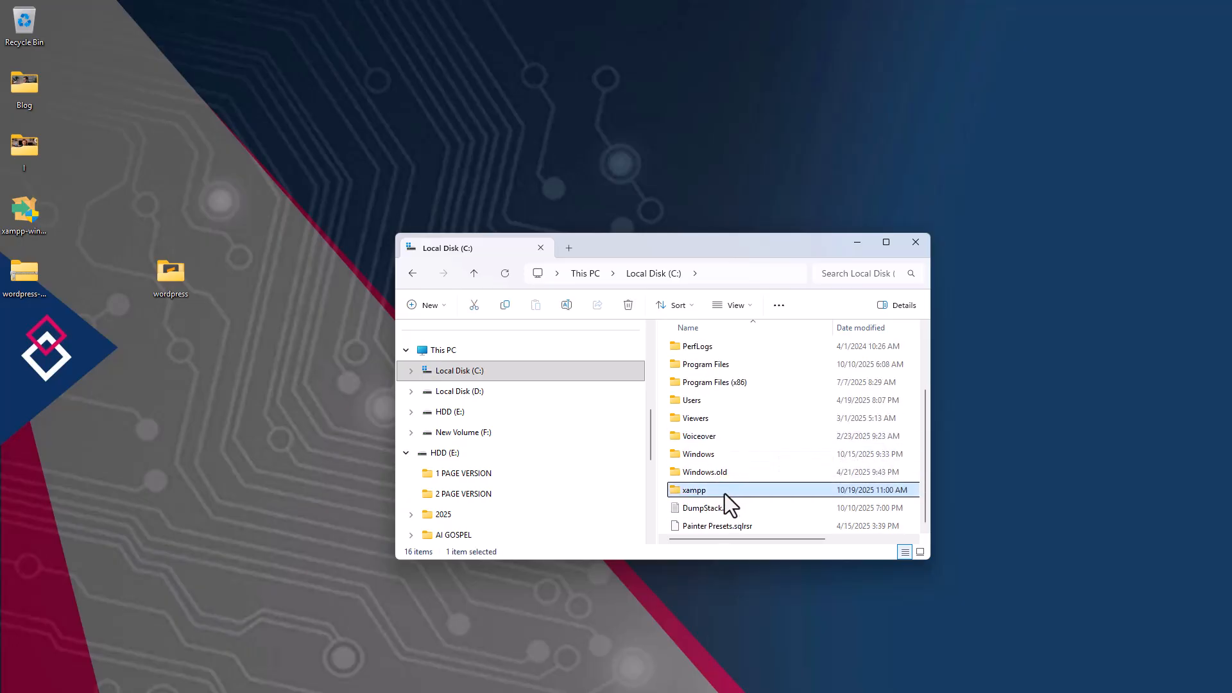
pyautogui.doubleClick(729, 491)
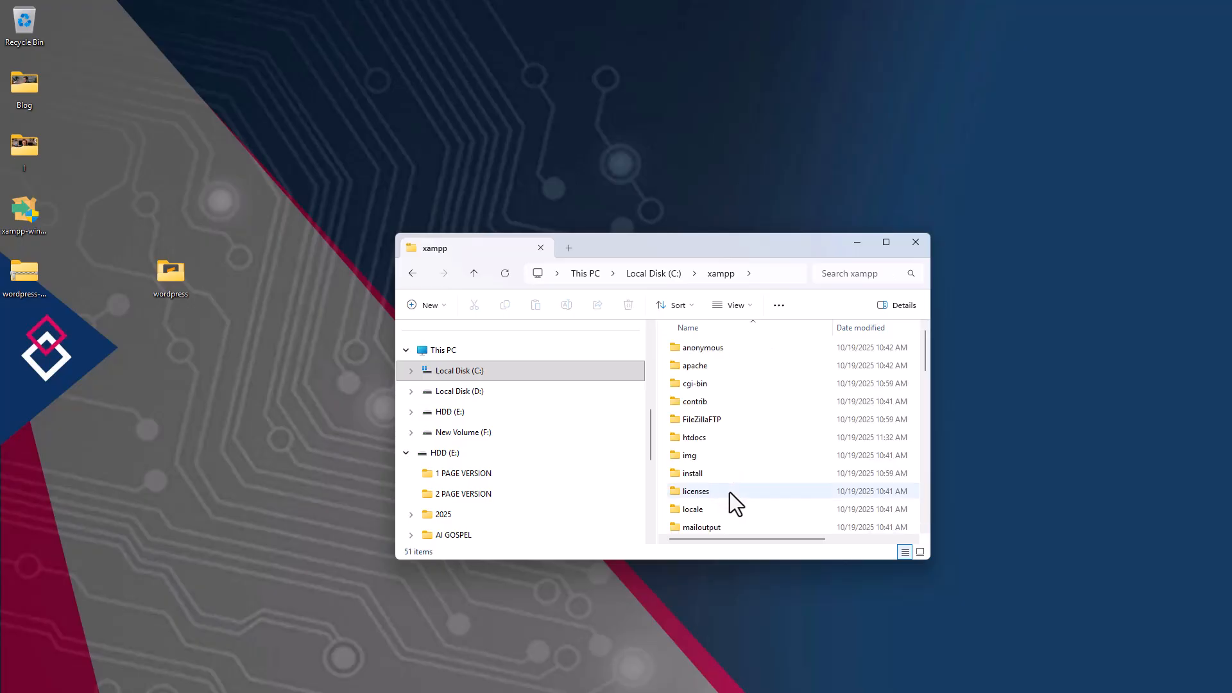
pyautogui.click(724, 438)
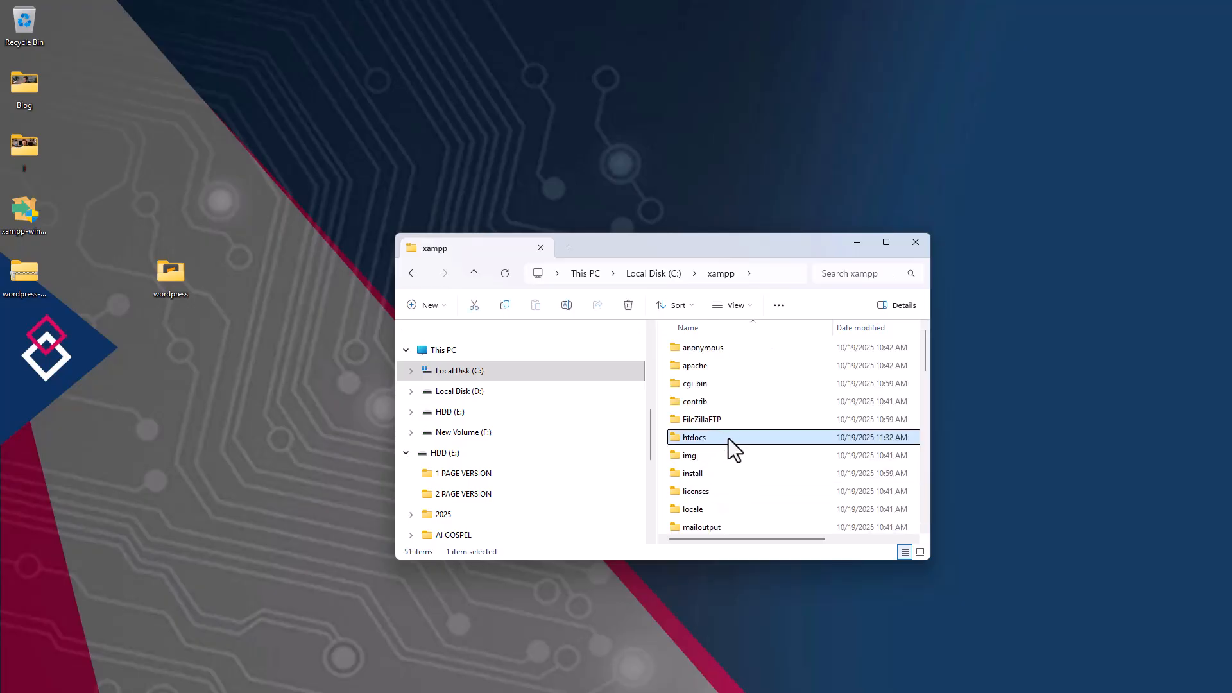
pyautogui.doubleClick(735, 438)
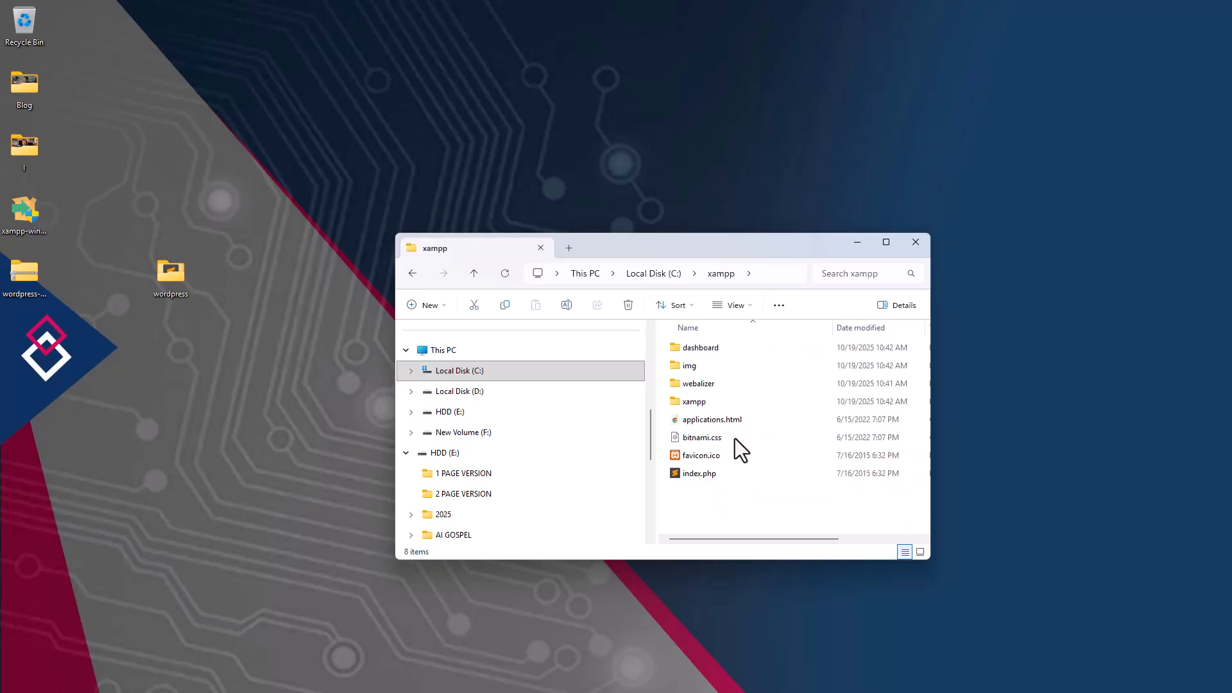
# - Drag the desktop wordpress folder into htdocs and rename it to mywebsite
pyautogui.moveTo(175, 269); pyautogui.dragTo(738, 517)
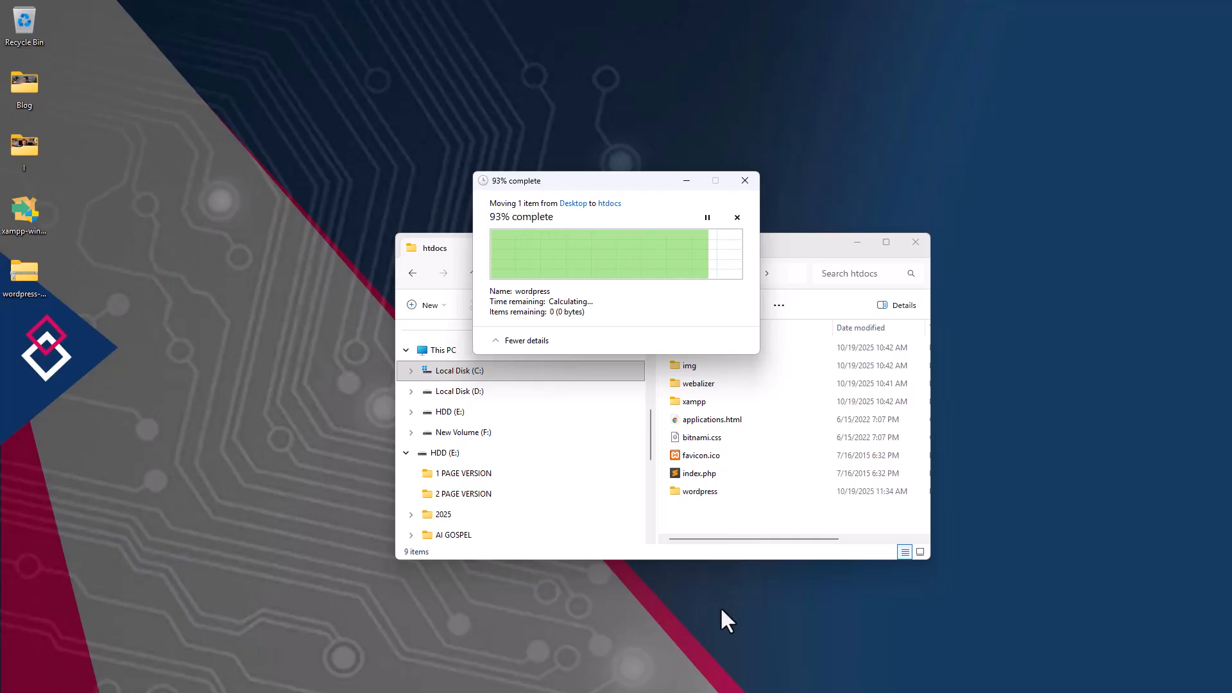
pyautogui.click(696, 491)
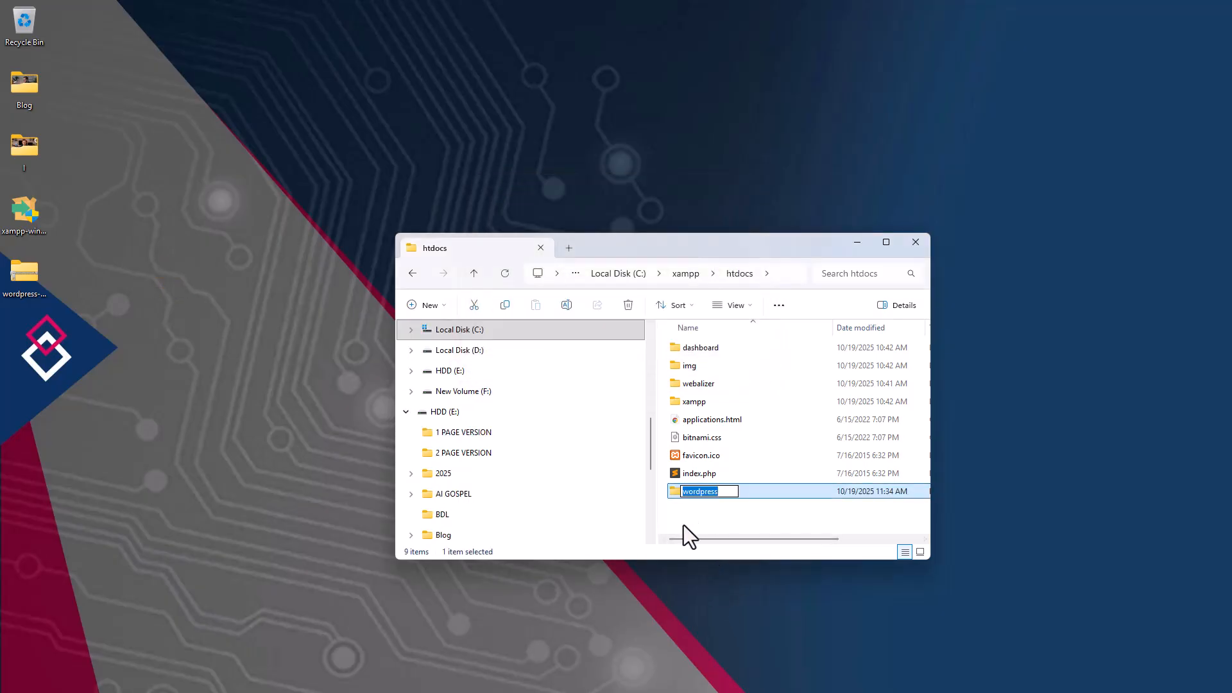
pyautogui.write('mywebsite')
pyautogui.click(700, 518)
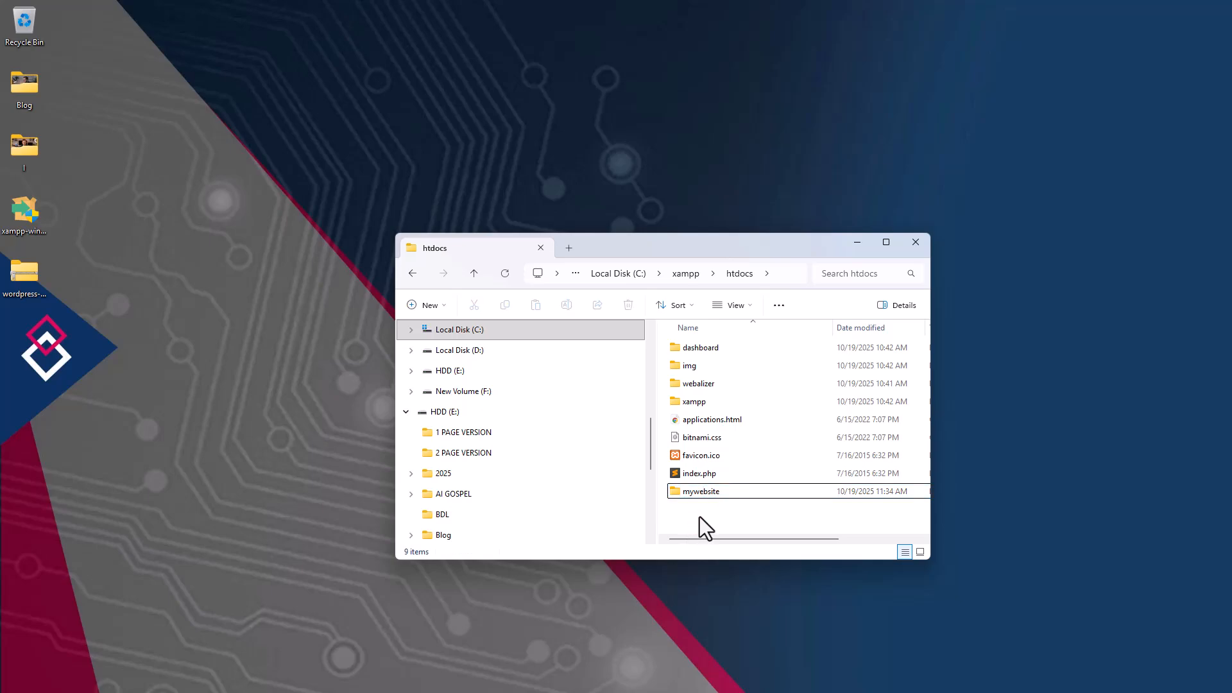
# - Close the htdocs window and load localhost/mywebsite in Chrome's new tab
pyautogui.click(914, 248)
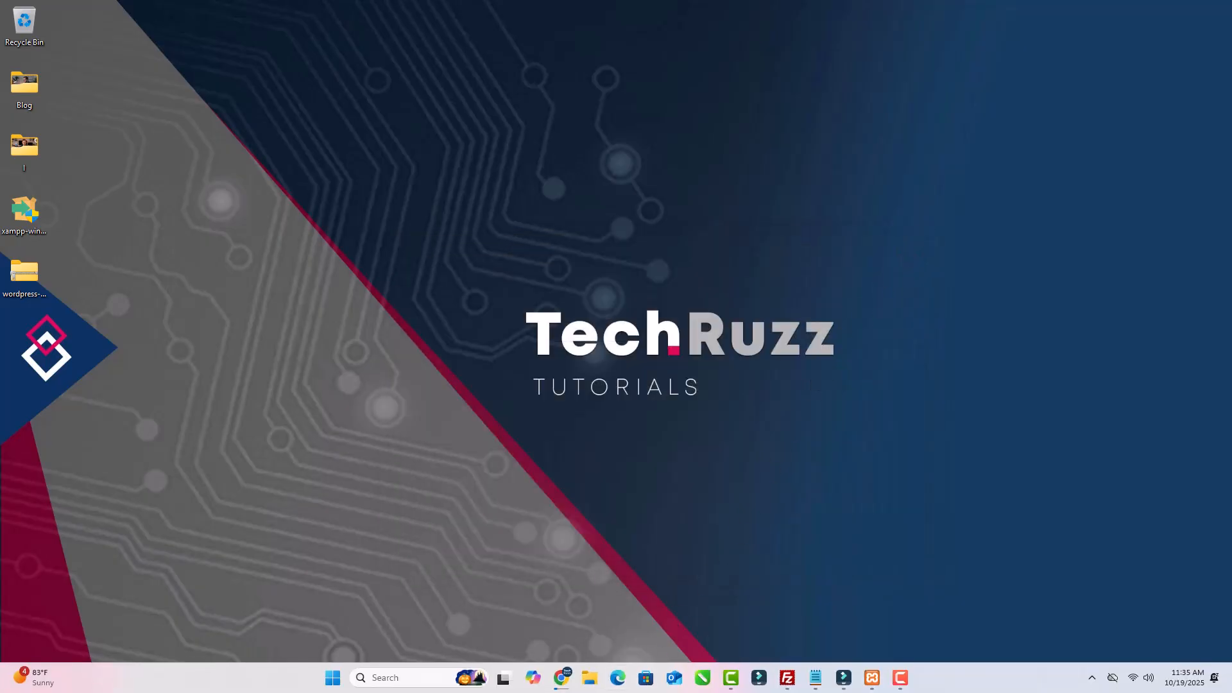
pyautogui.moveTo(561, 678)
pyautogui.click(626, 633)
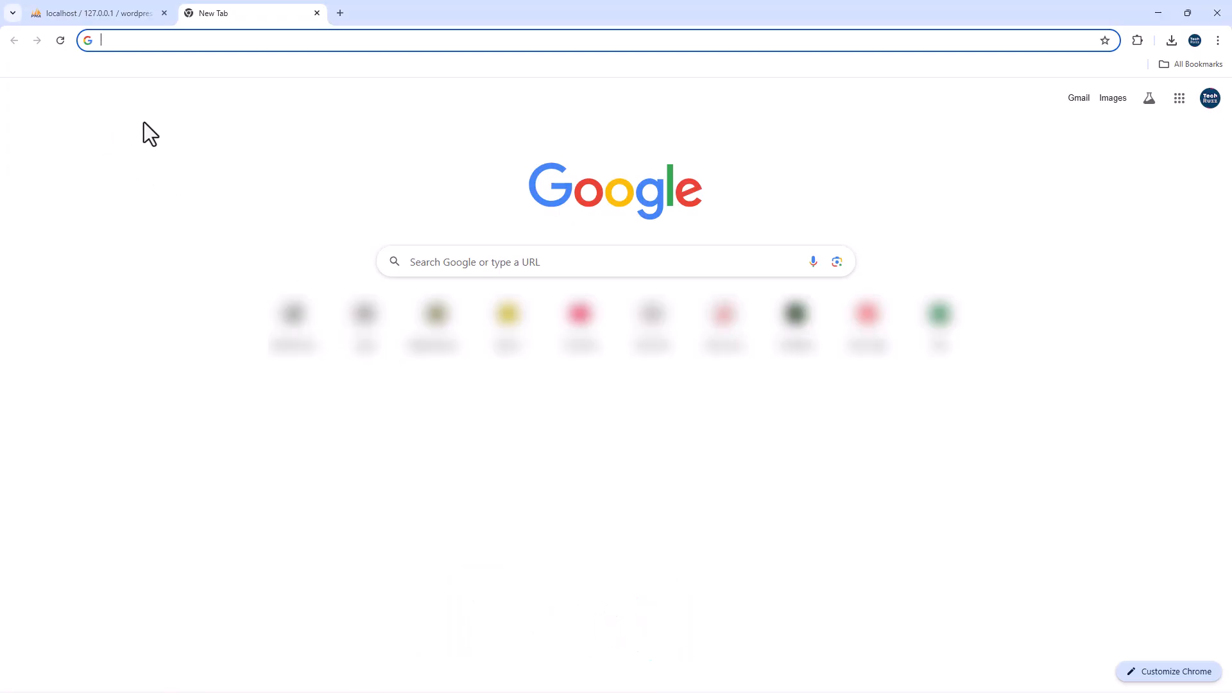
pyautogui.write('lo')
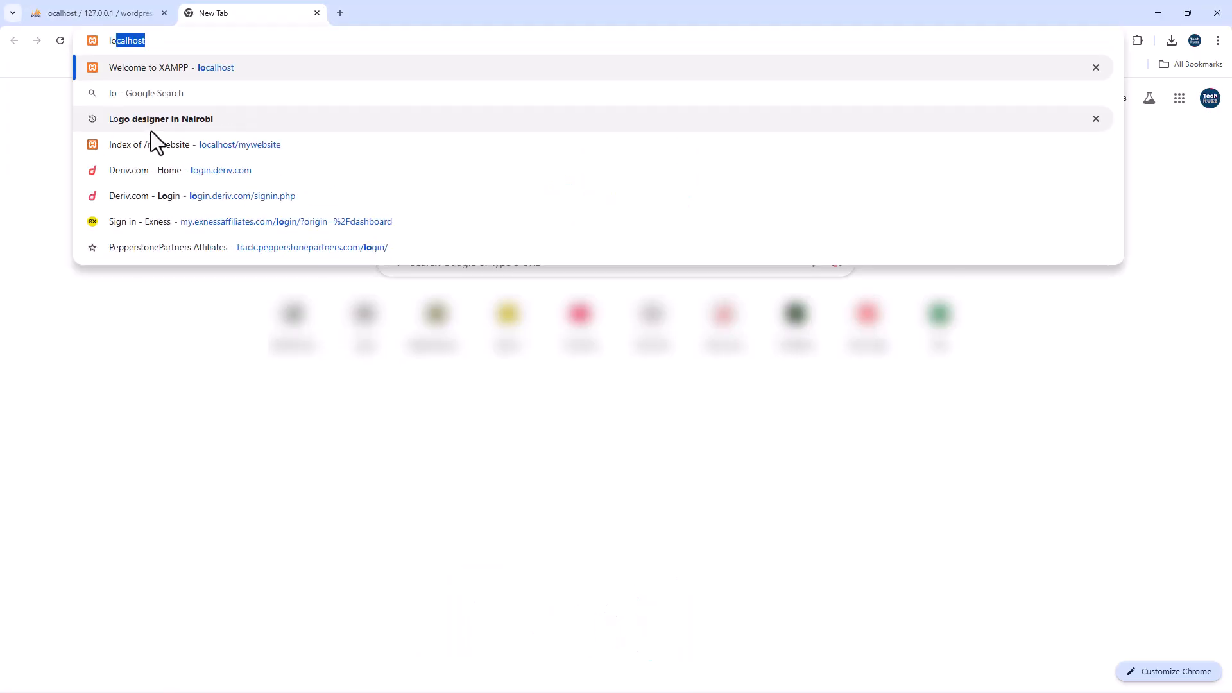
pyautogui.write('calhost')
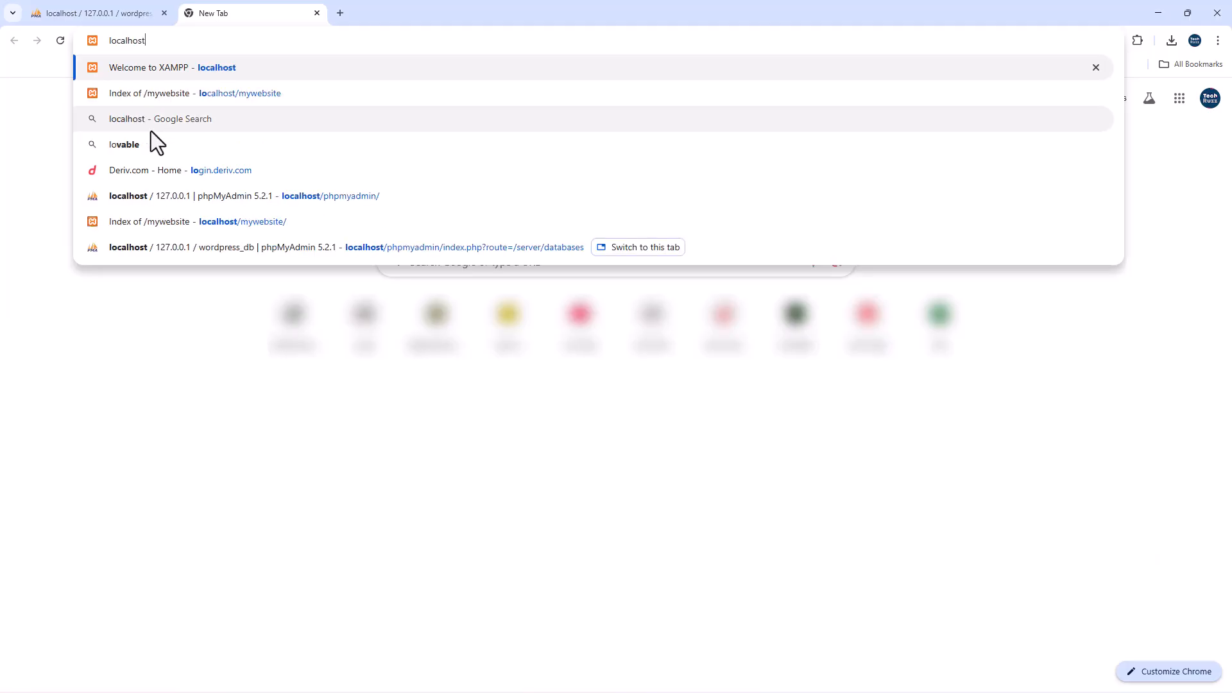
pyautogui.write('/m')
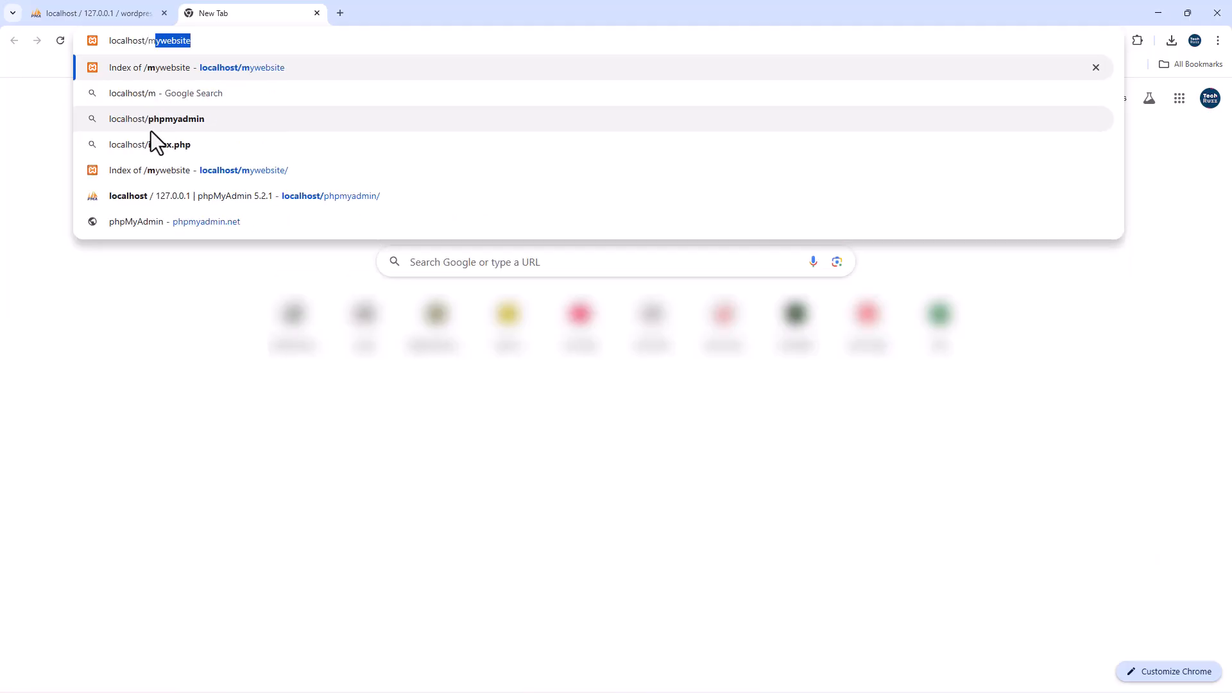
pyautogui.write('ywebsite')
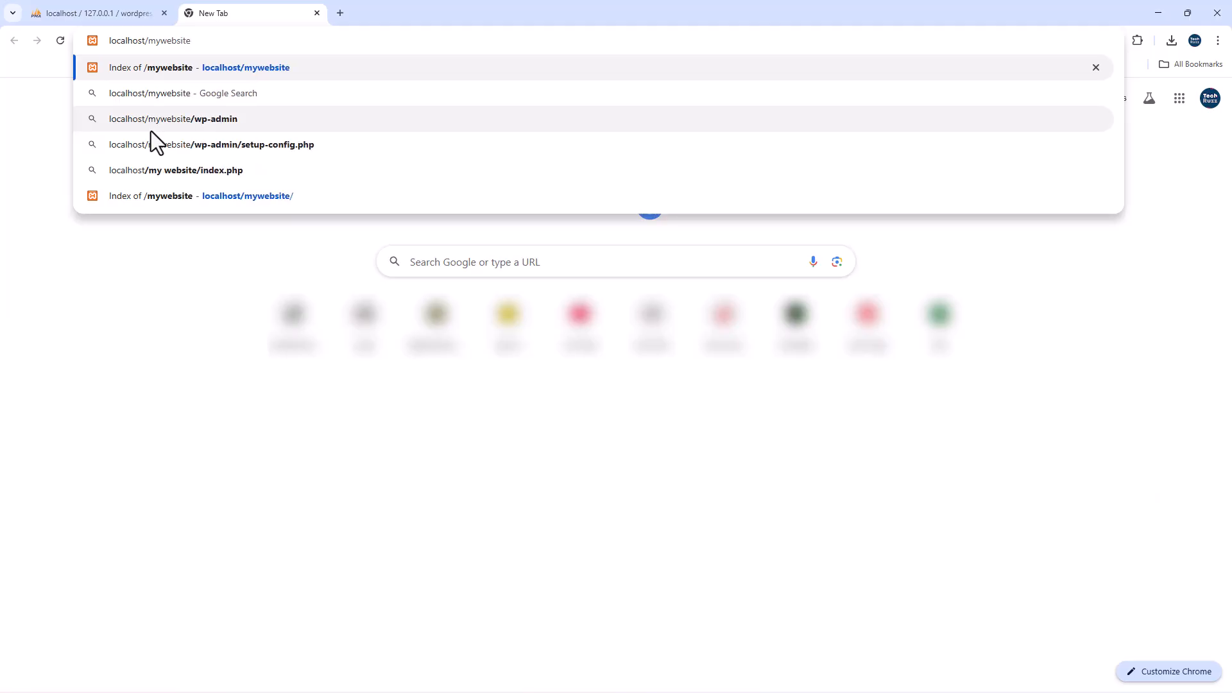
pyautogui.press('Return')
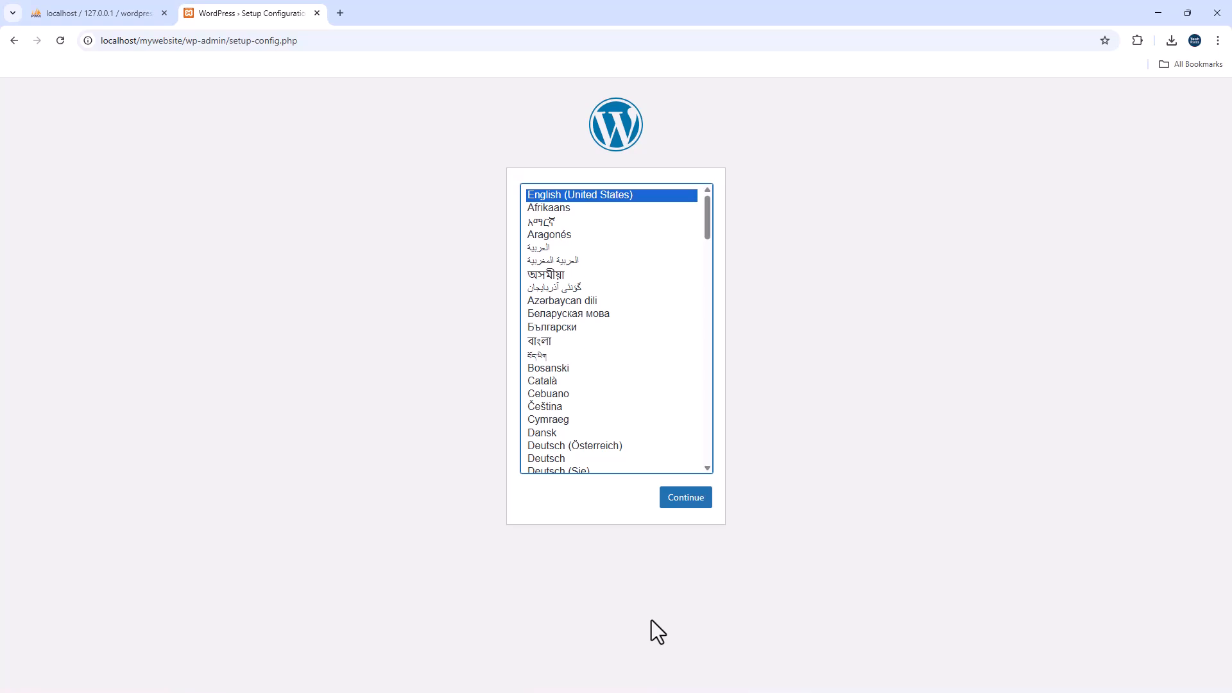
# - Continue setup in English and submit database name wordpress_db with username root
pyautogui.click(689, 501)
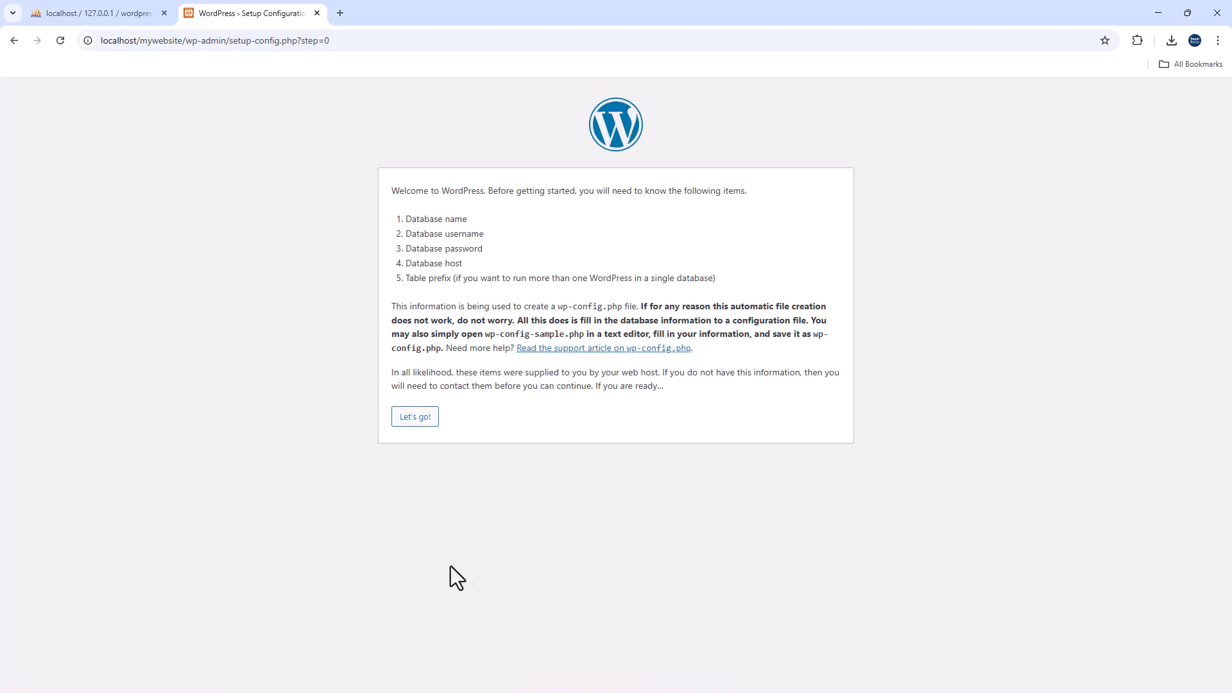
pyautogui.click(418, 418)
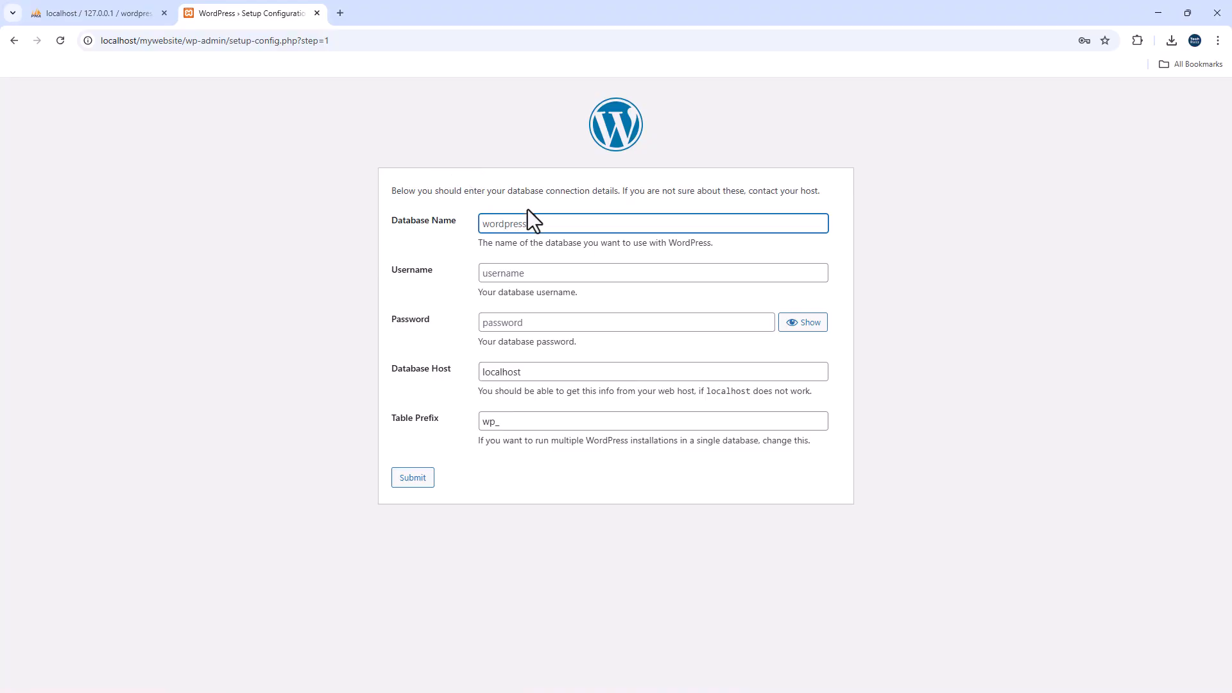
pyautogui.rightClick(509, 228)
pyautogui.click(557, 377)
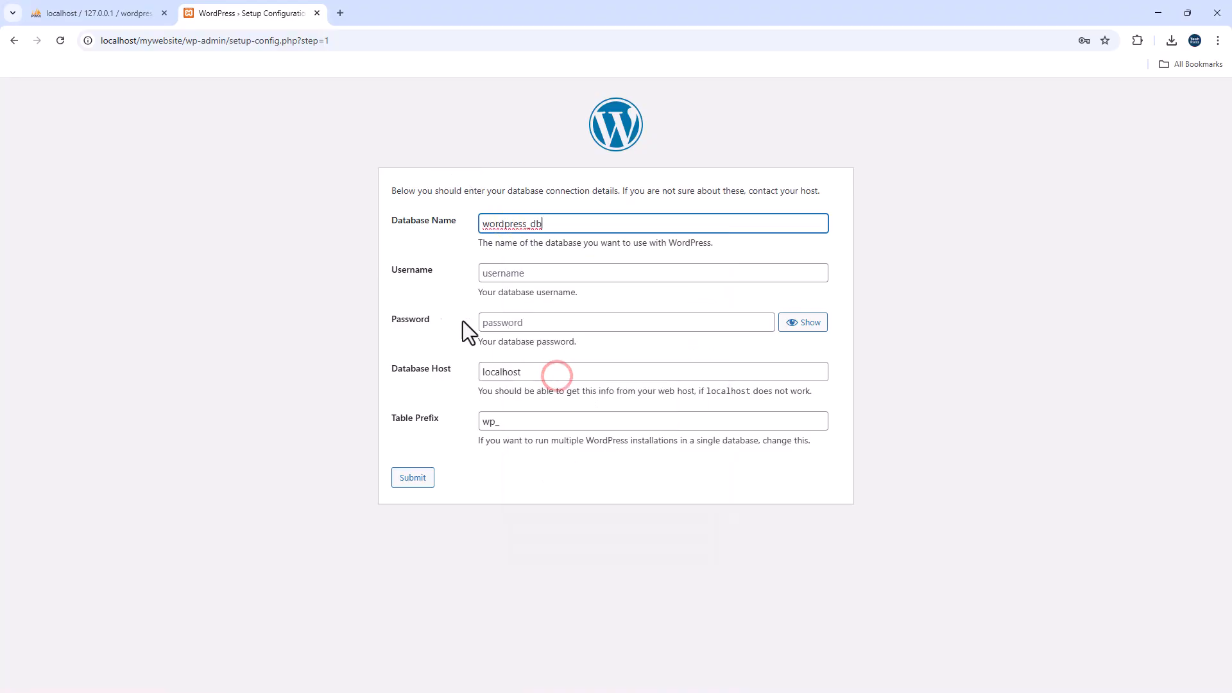
pyautogui.click(419, 244)
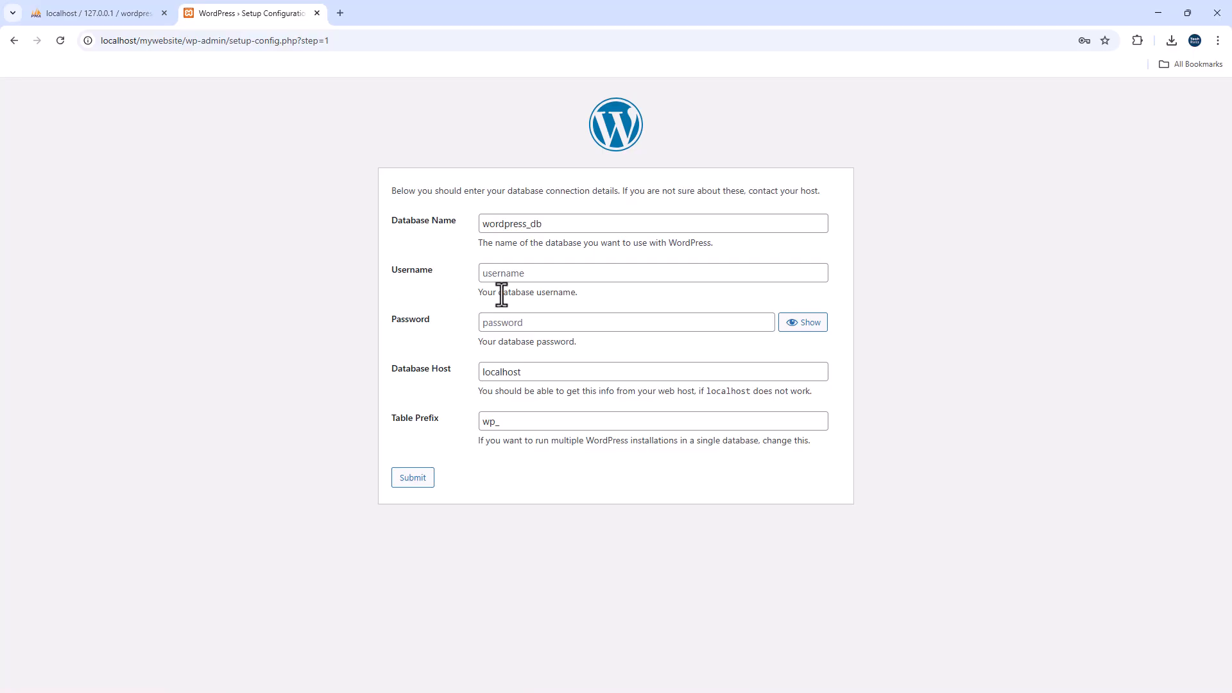
pyautogui.click(517, 274)
pyautogui.write('root')
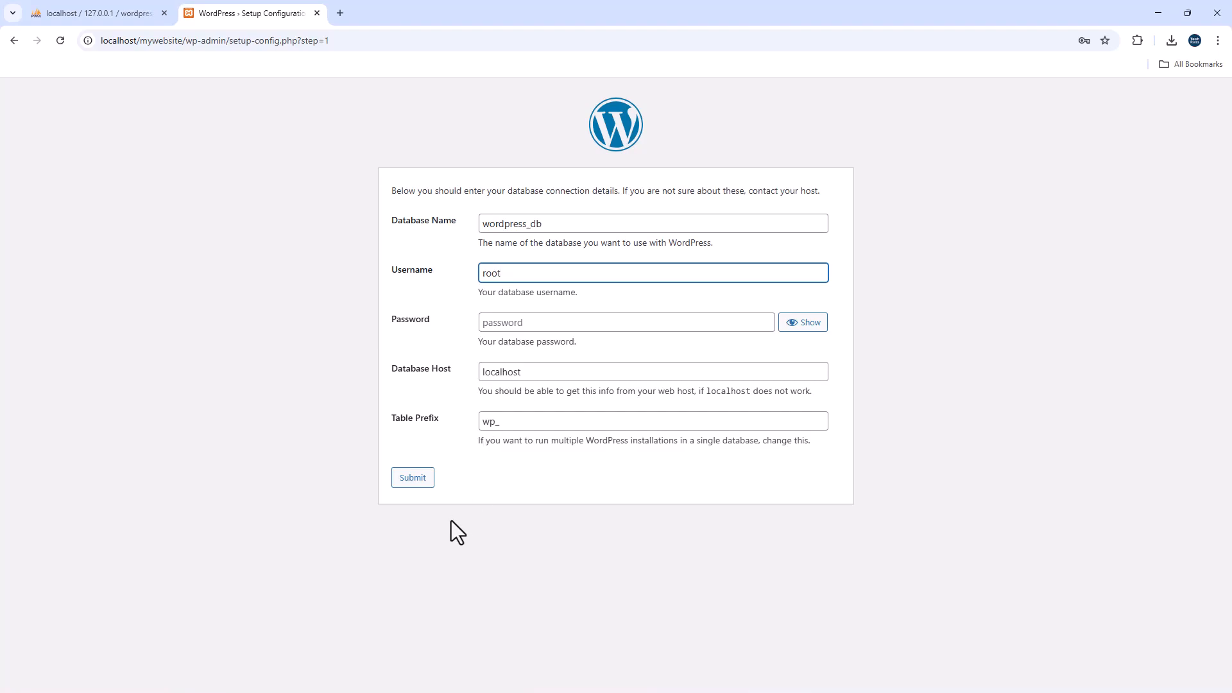
pyautogui.click(413, 478)
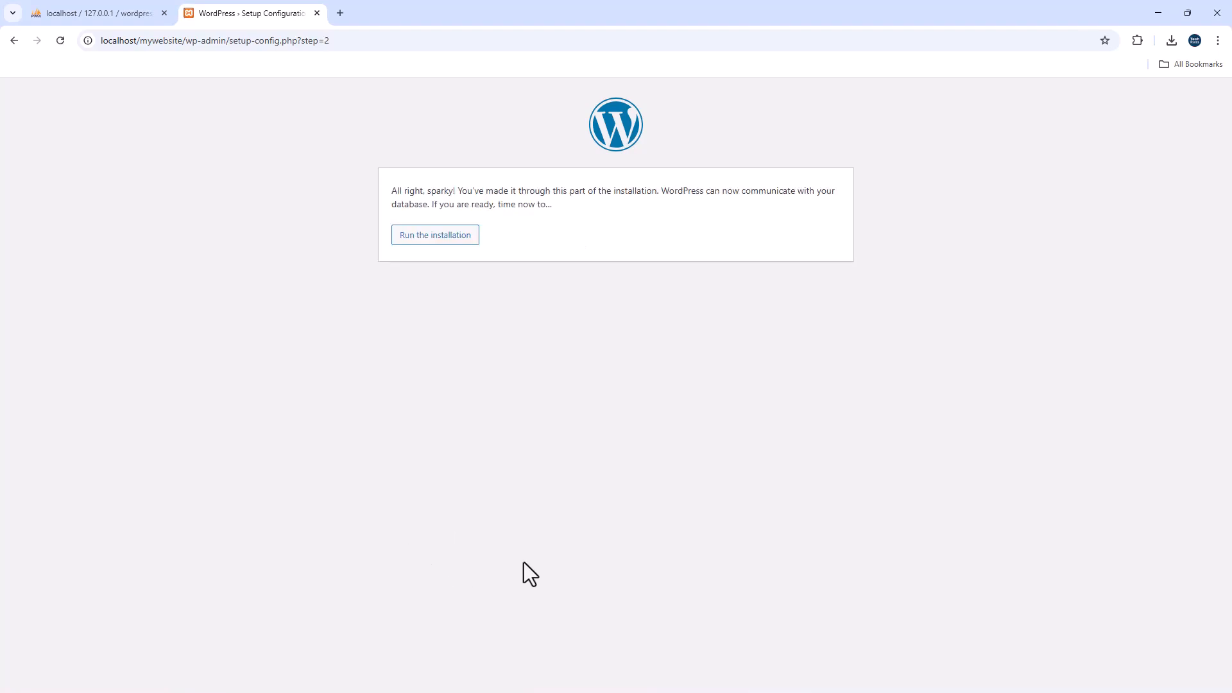
# - Run the WordPress 6.8.3 installation, save the admin password in Chrome, and log in as admin
pyautogui.click(433, 238)
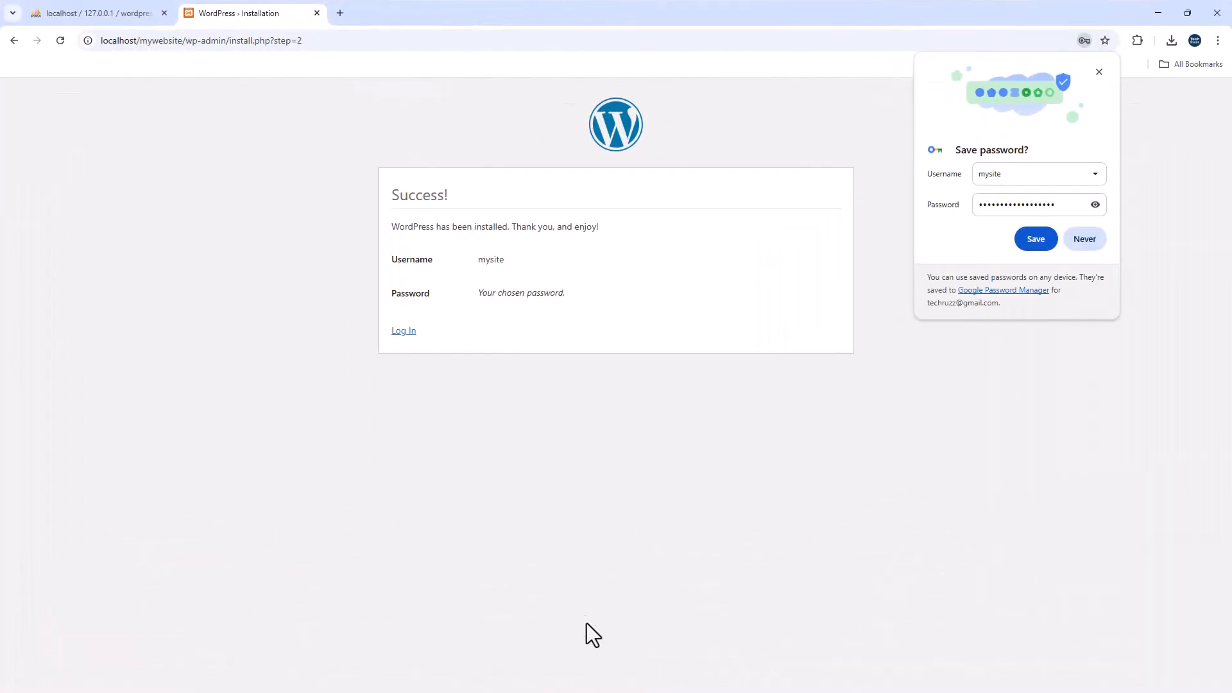
pyautogui.click(1034, 241)
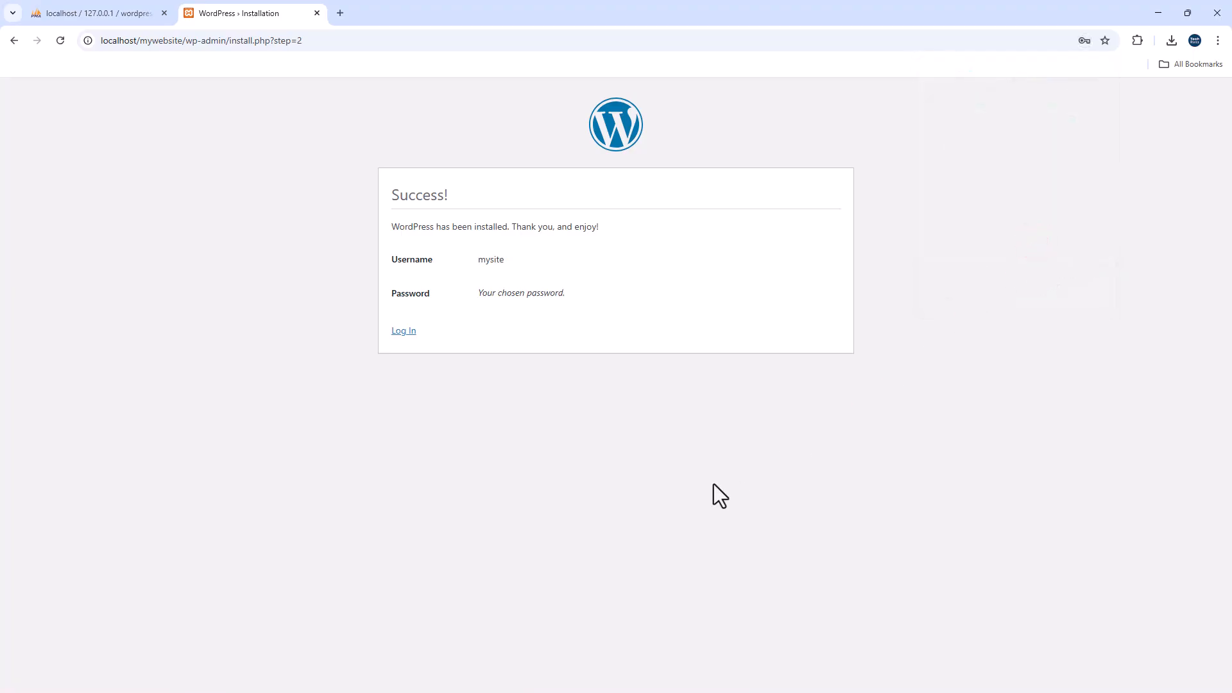
pyautogui.click(406, 331)
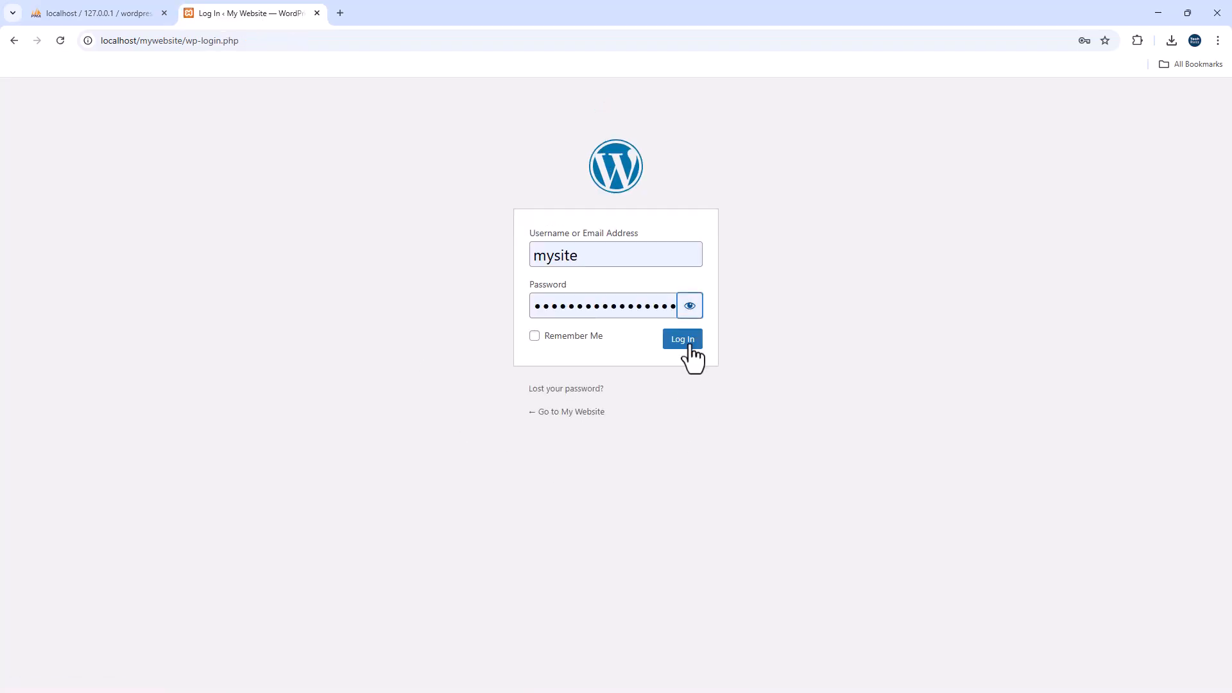
pyautogui.click(684, 341)
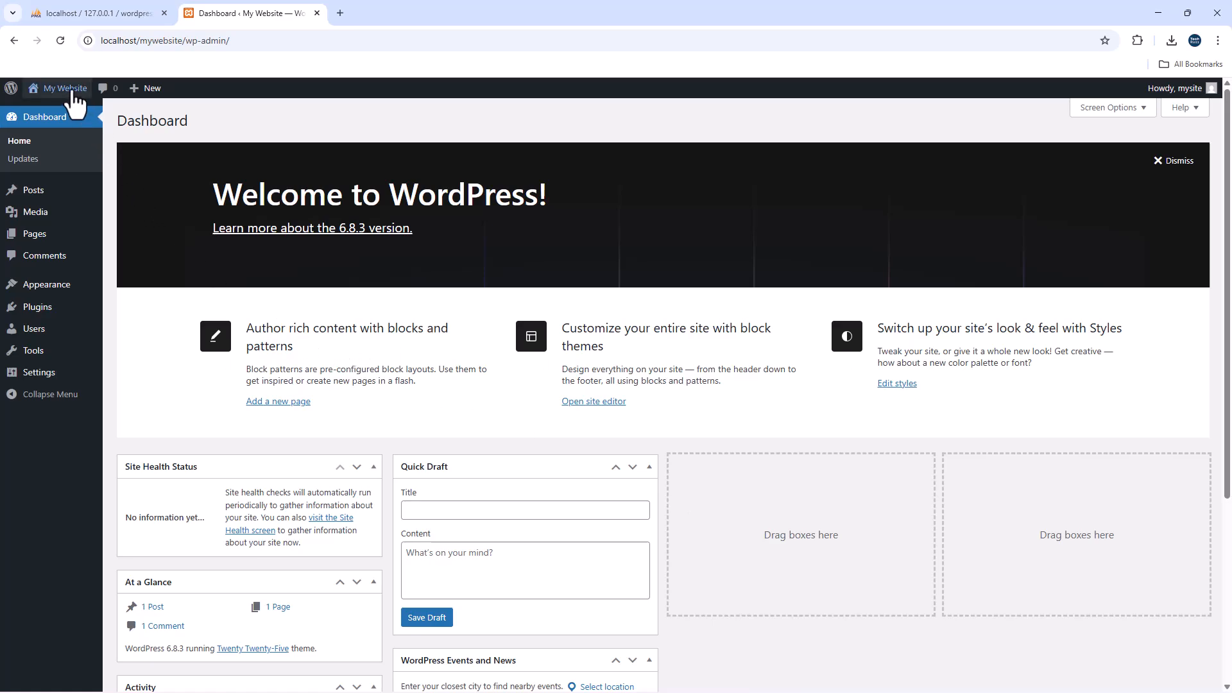
# - Open Visit Site in a new tab to view the Blog page with the Hello world! post
pyautogui.moveTo(38, 88)
pyautogui.rightClick(51, 109)
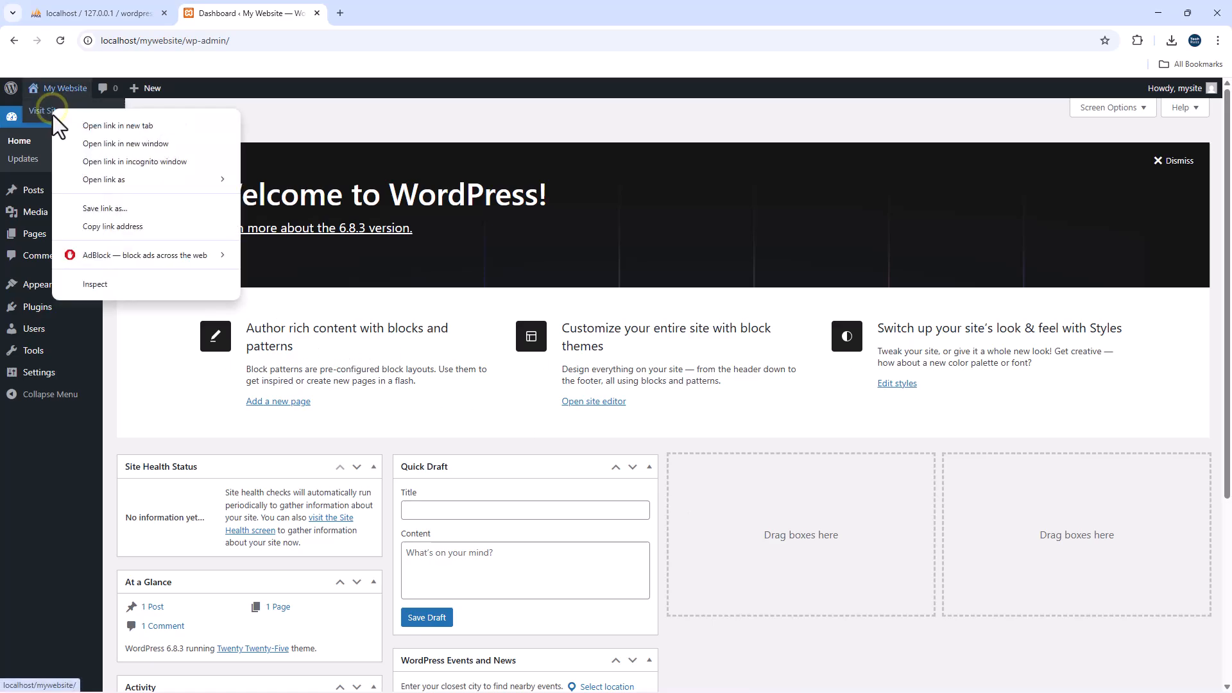
pyautogui.click(159, 127)
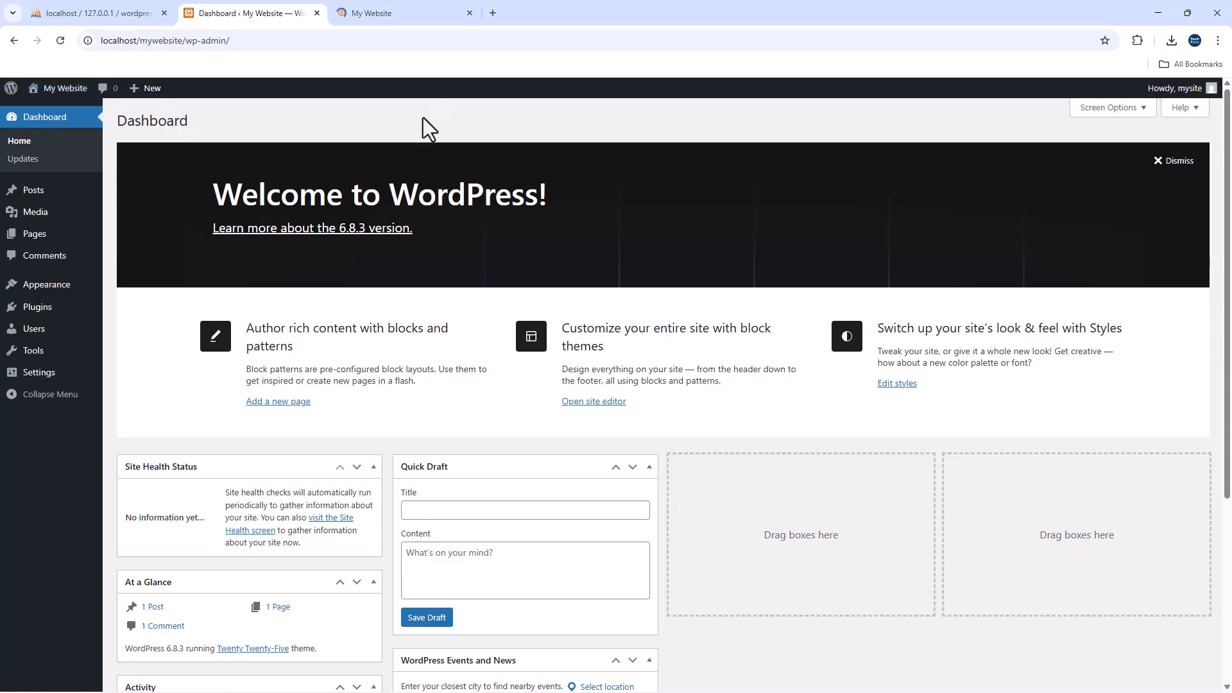
pyautogui.click(411, 15)
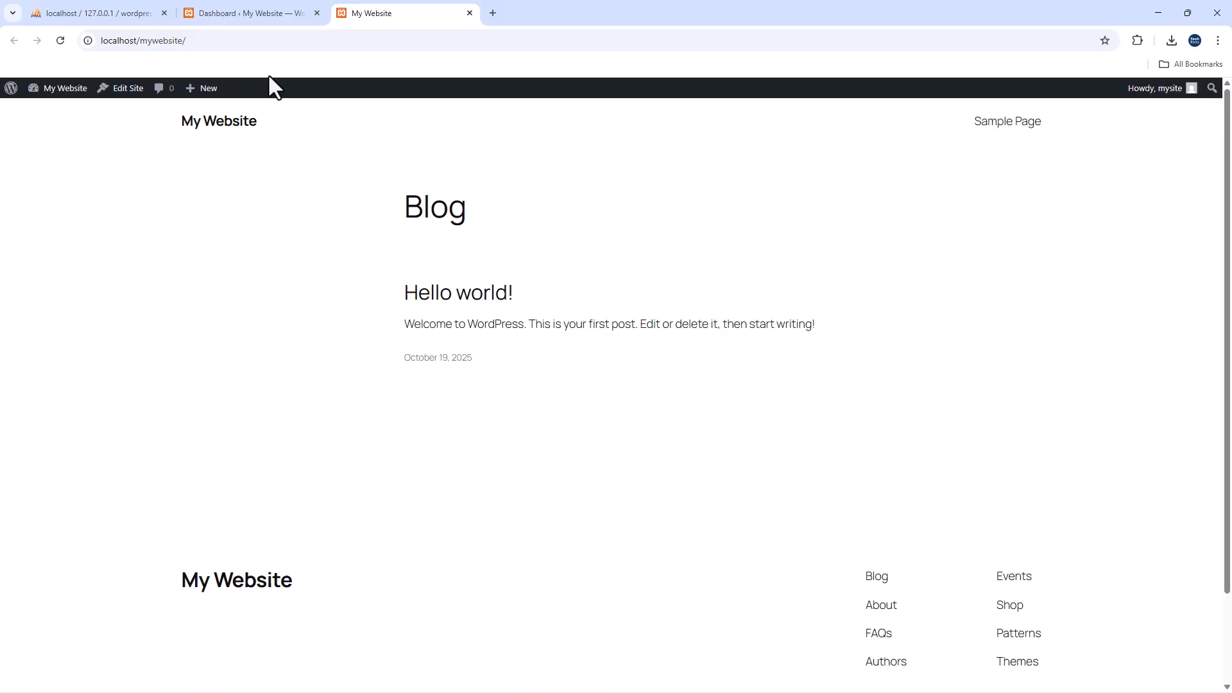
pyautogui.click(263, 14)
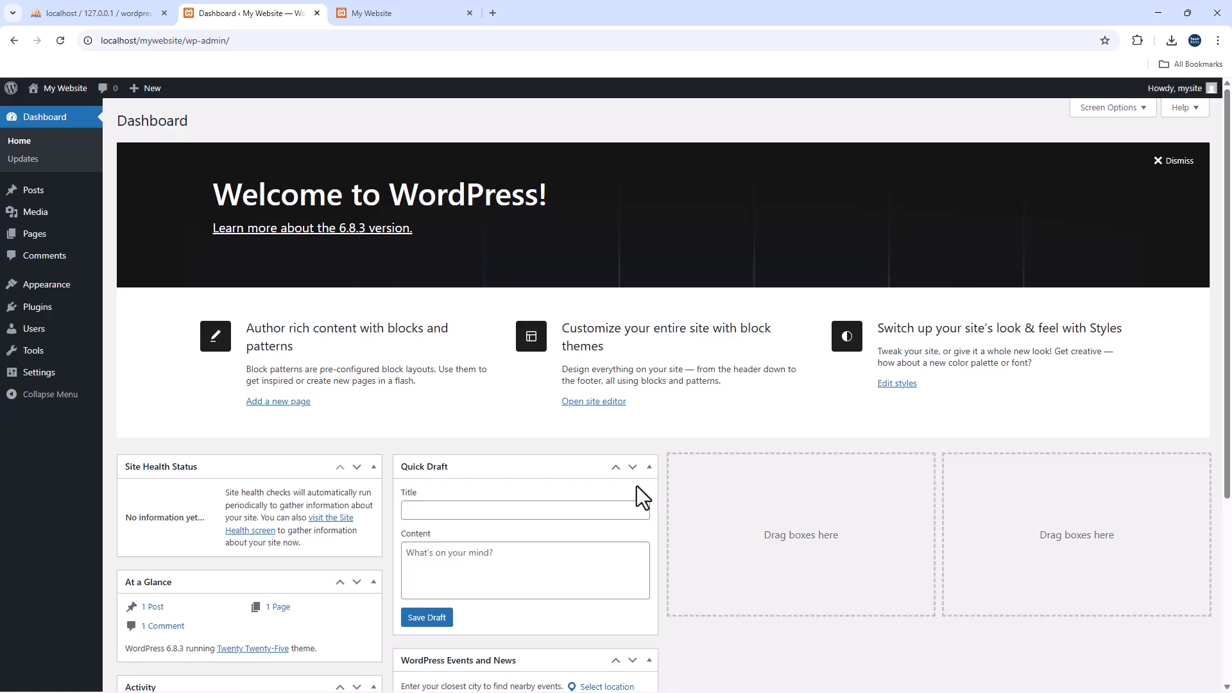
pyautogui.click(403, 14)
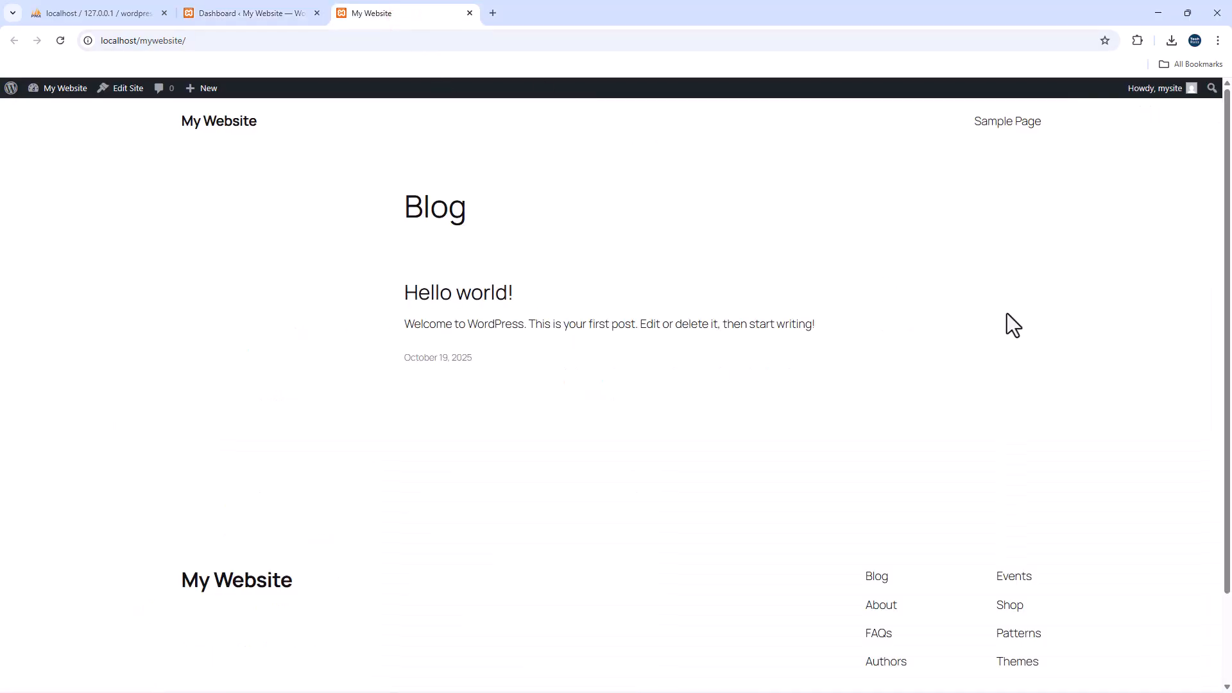